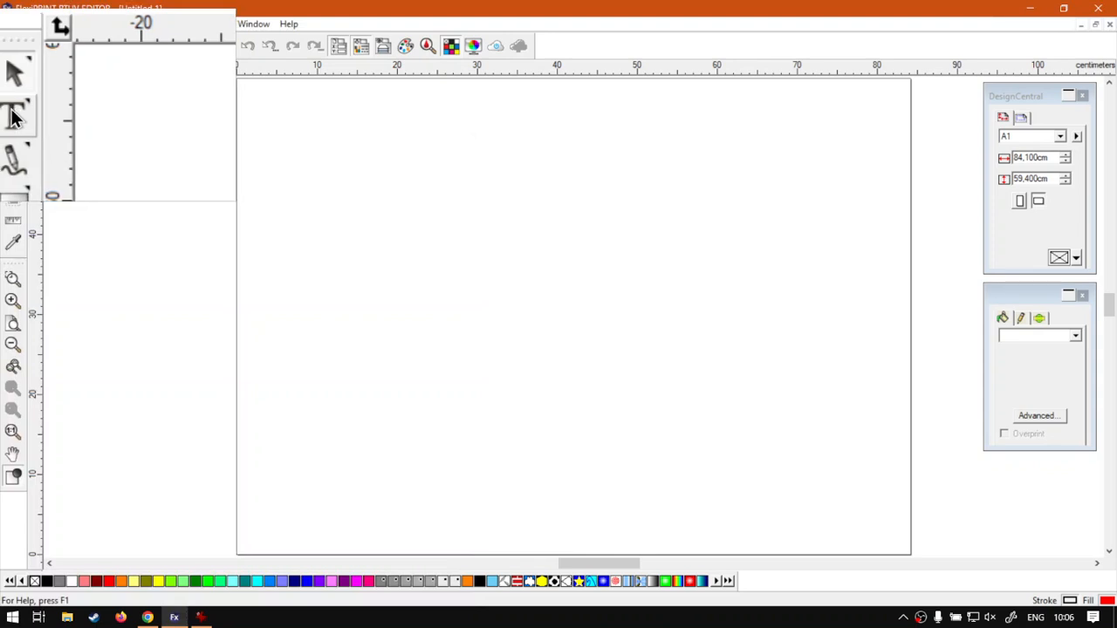
Place the regular text "AM.CA.ZA" near the page's upper-left corner, about 7 cm across and 51 cm up
left_click(13, 116)
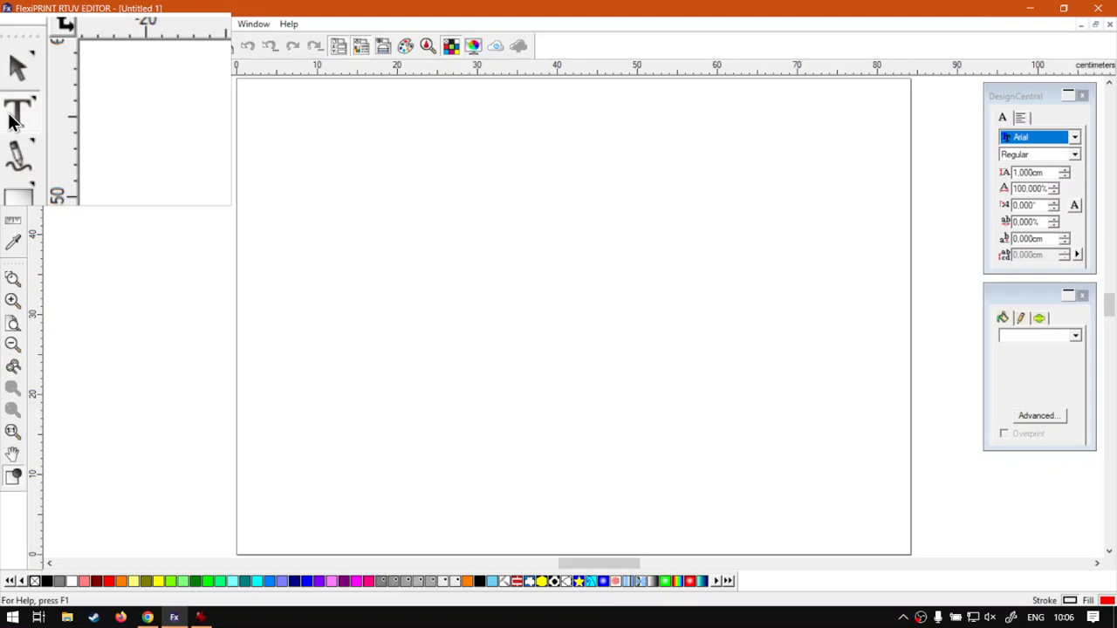
left_click(13, 116)
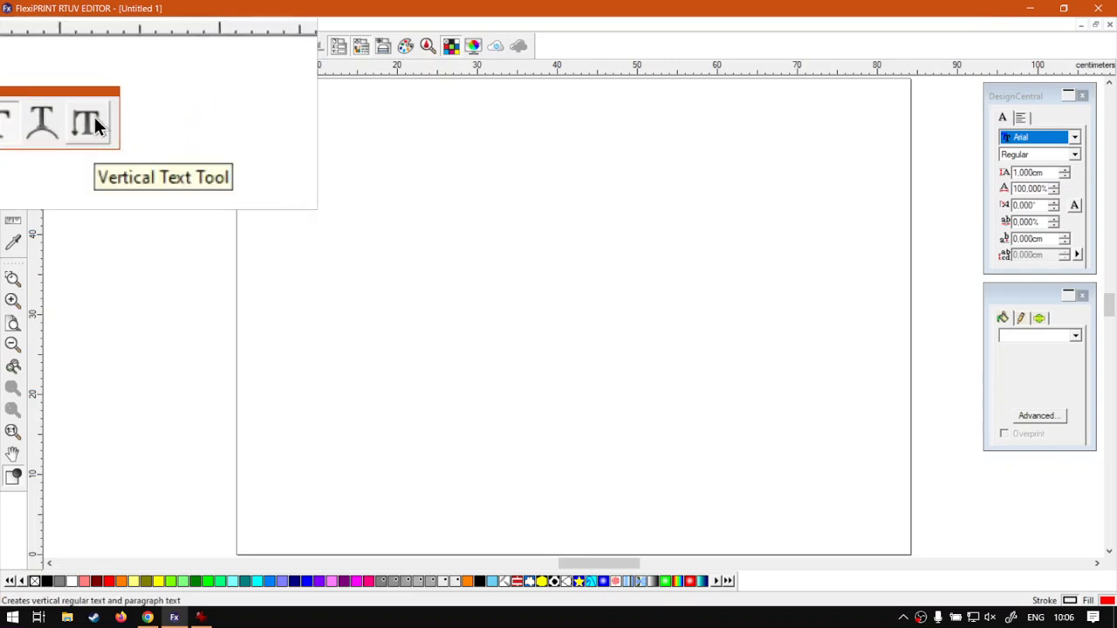
left_click(44, 123)
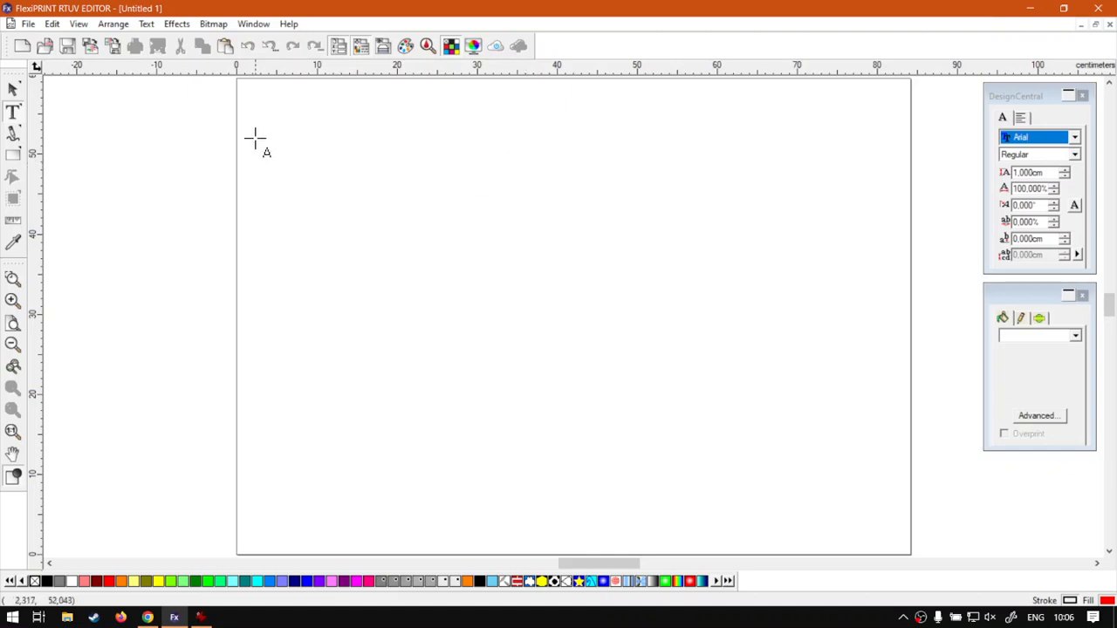
left_click(295, 146)
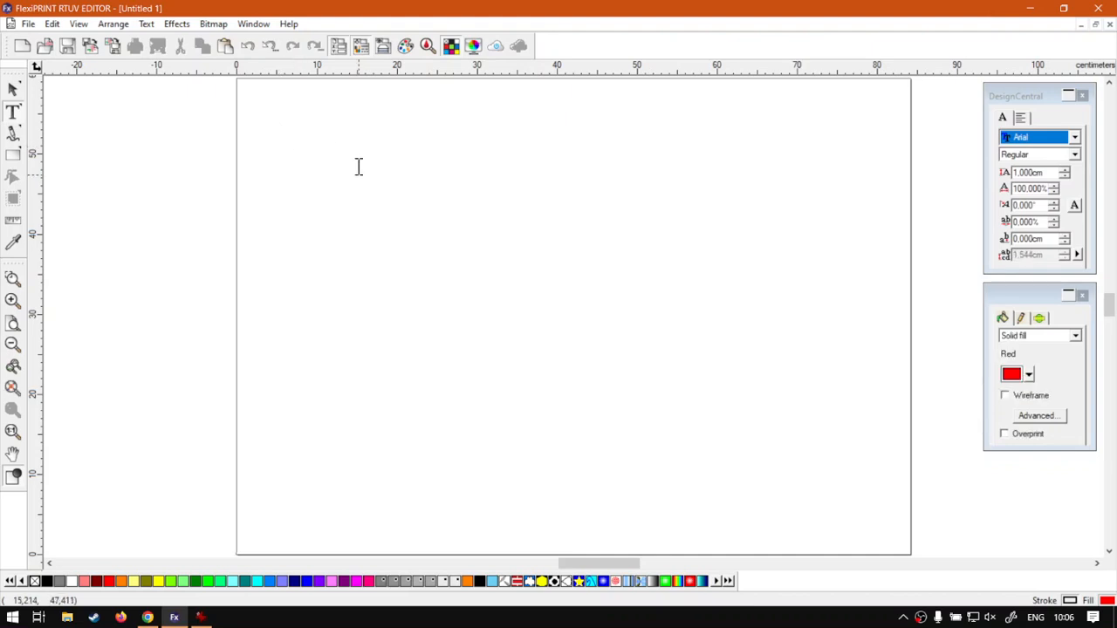
type("AM.CA.ZA")
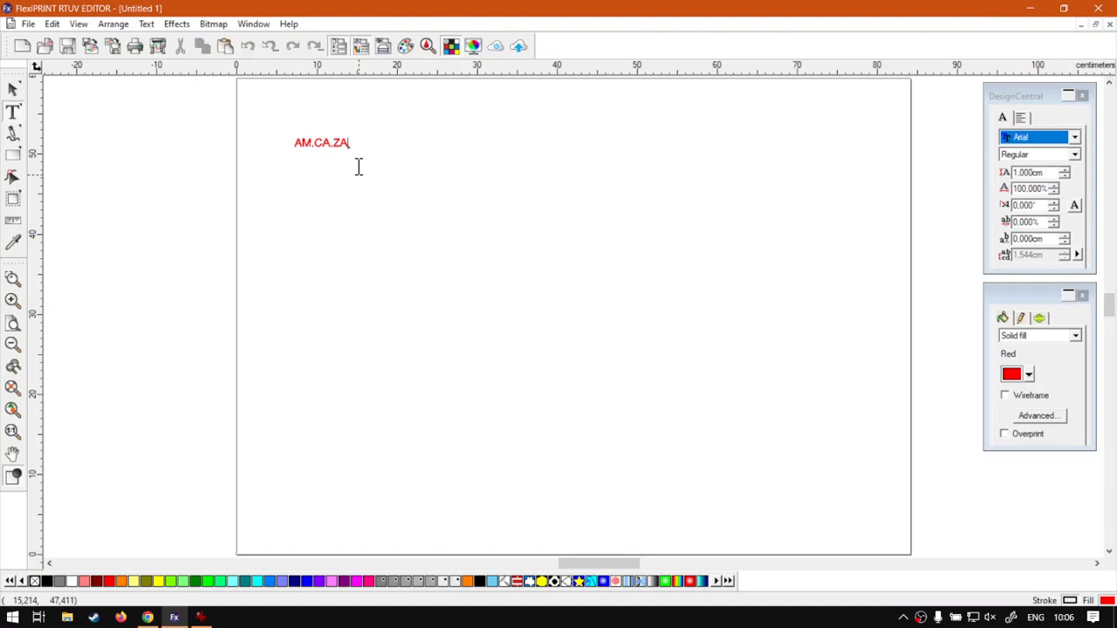
key("ctrl+a")
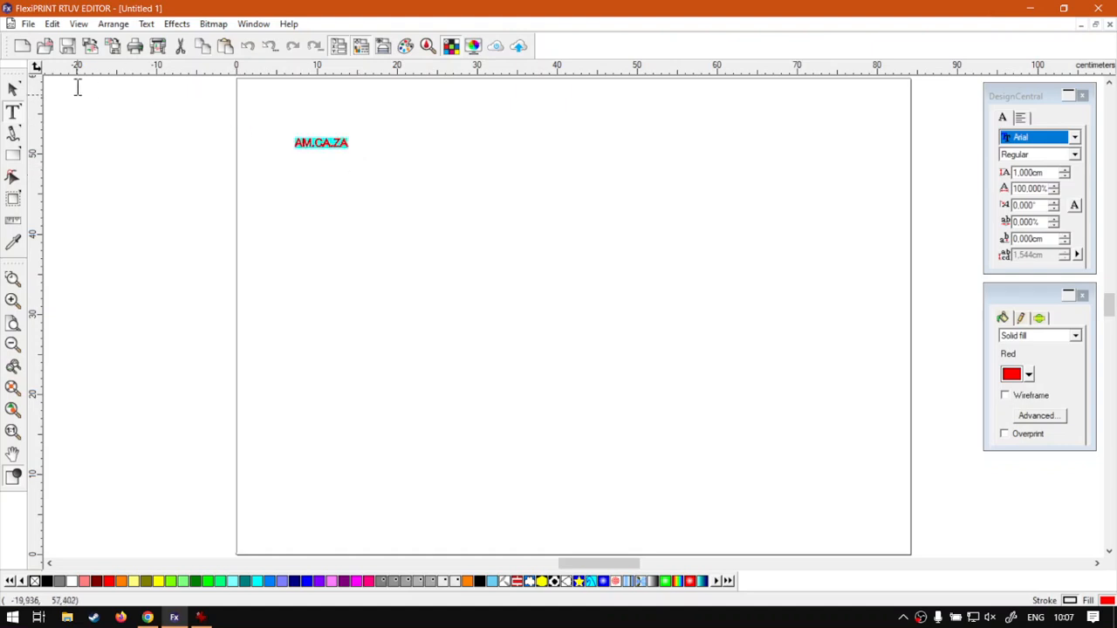
left_click(344, 143)
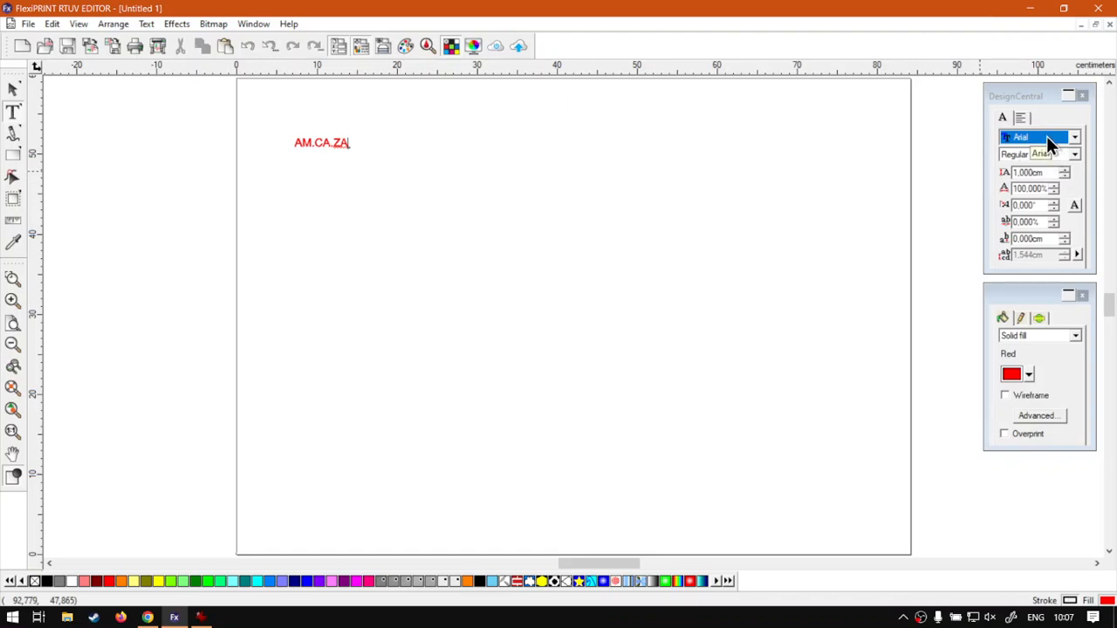
Replace the second A in the text with O so that it reads "AM.CO.ZA"
scroll(315, 113, "up", 5)
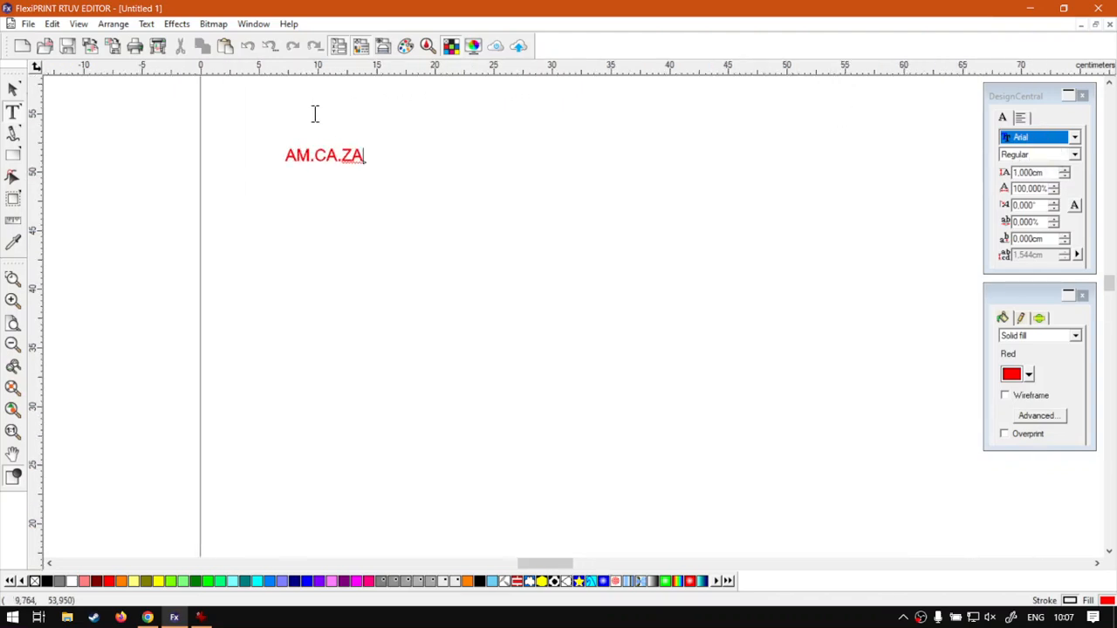
scroll(330, 147, "up", 2)
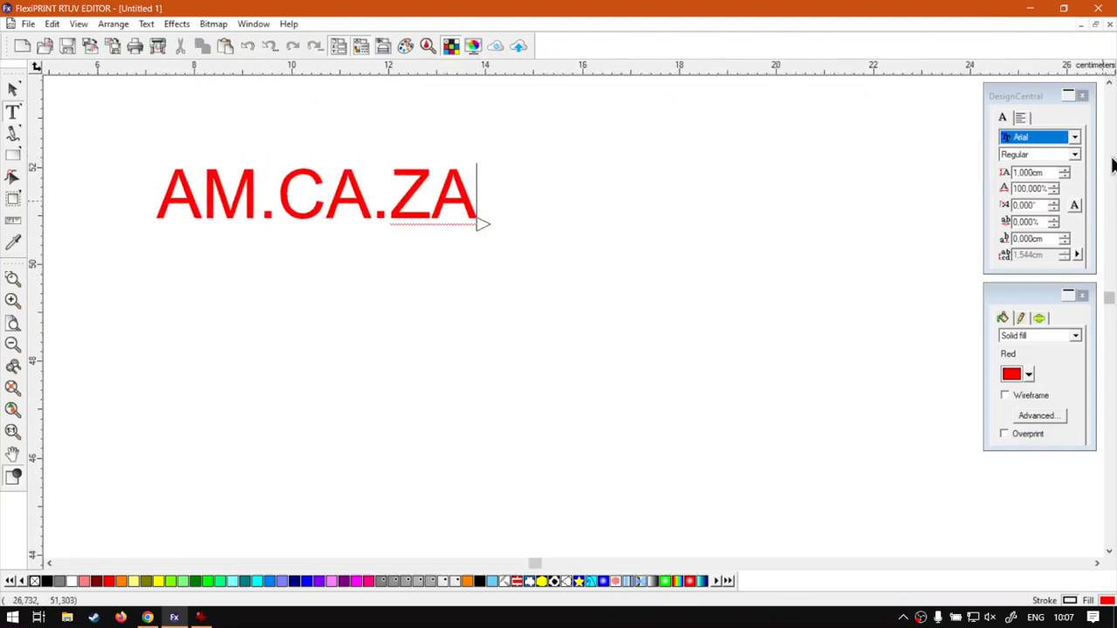
left_click(339, 212)
left_click_drag(338, 212, 360, 213)
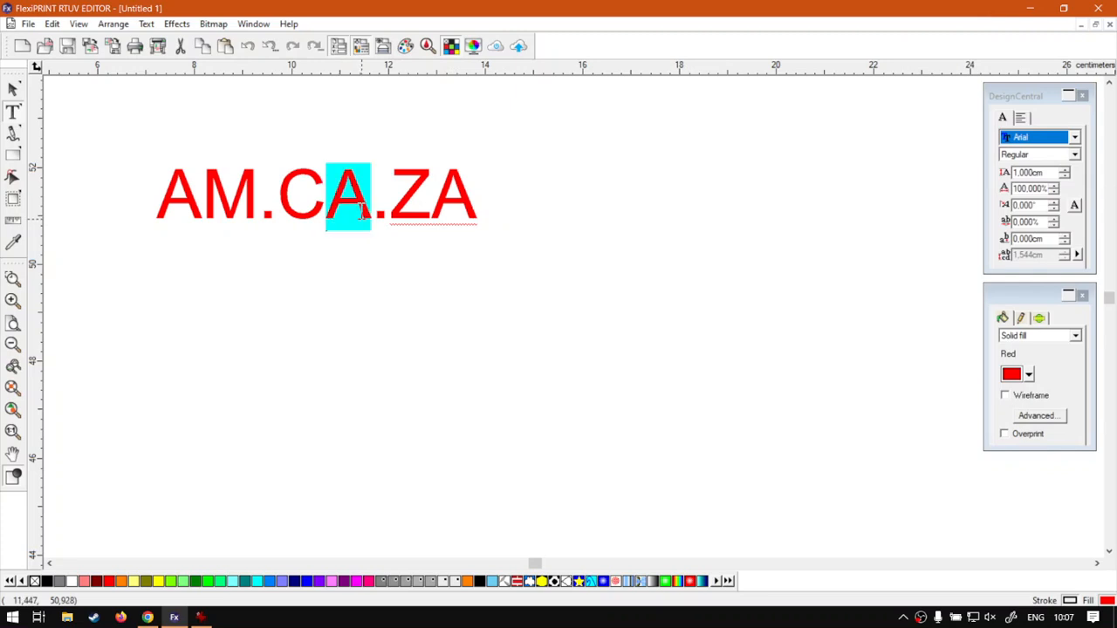
type("O")
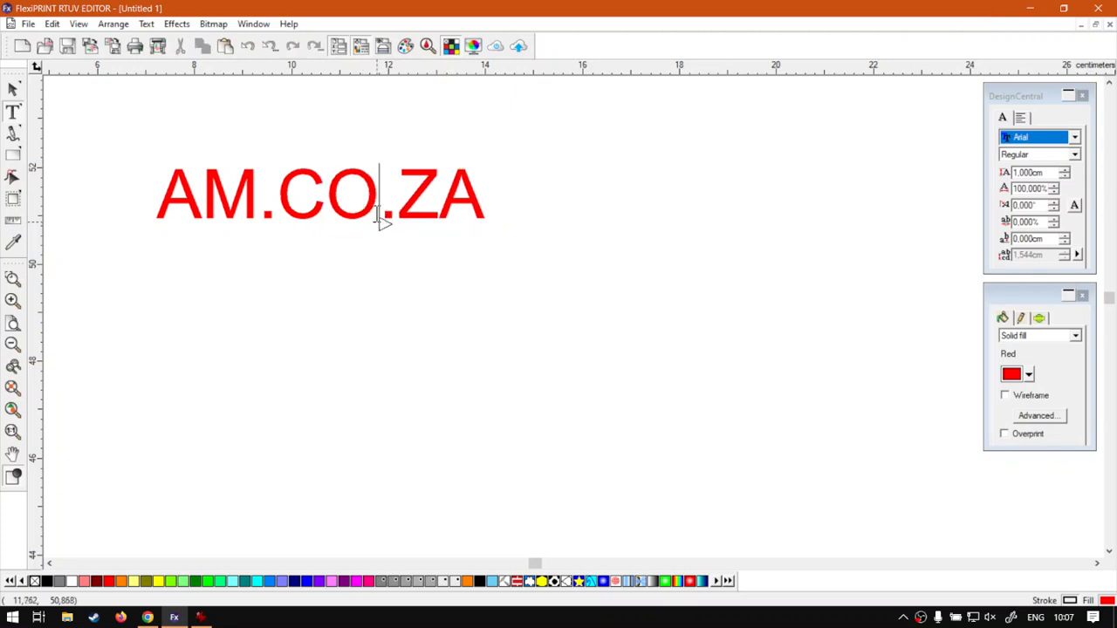
Try to apply the Bauhaus 93 font to "AM.CO.ZA" with only the text cursor placed inside it
key("ctrl+a")
left_click(199, 192)
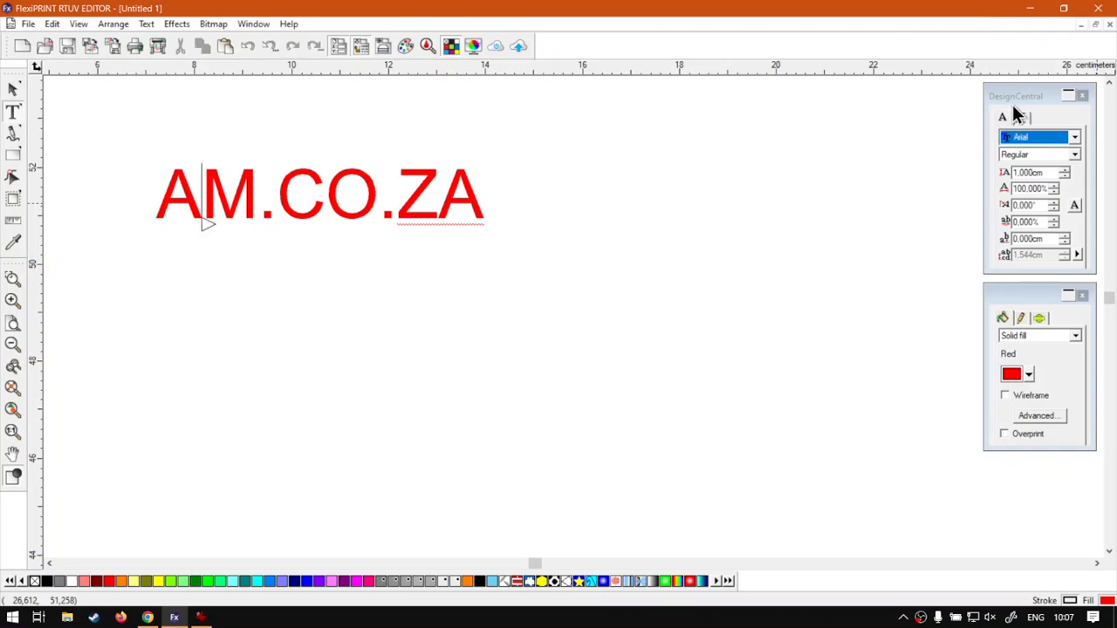
left_click(1027, 101)
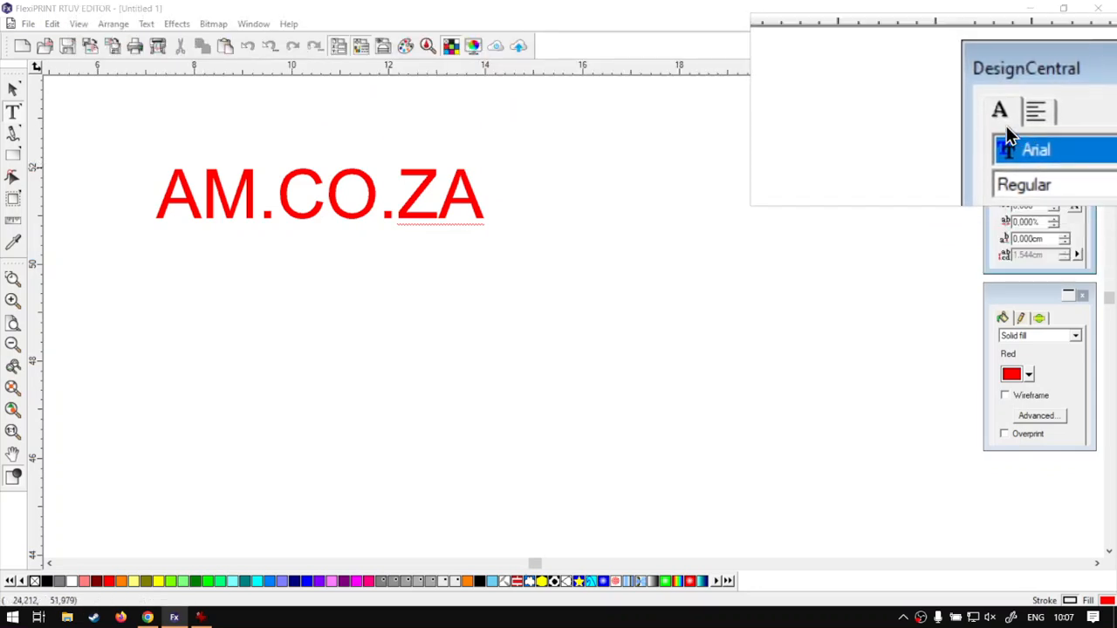
left_click(1077, 144)
scroll(1062, 202, "down", 3)
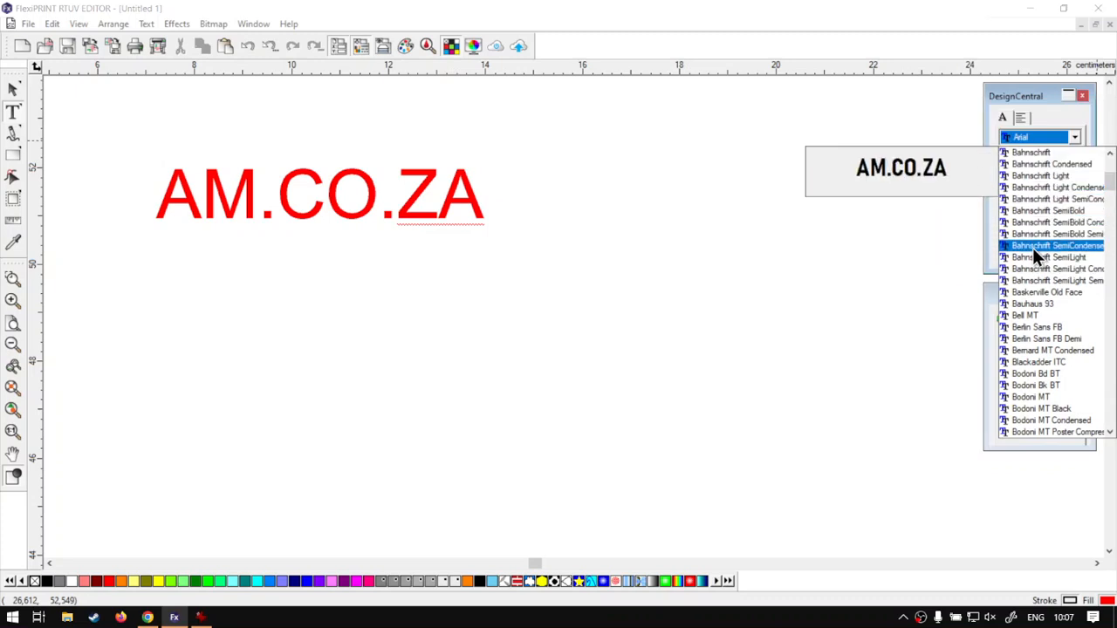
scroll(1041, 308, "down", 1)
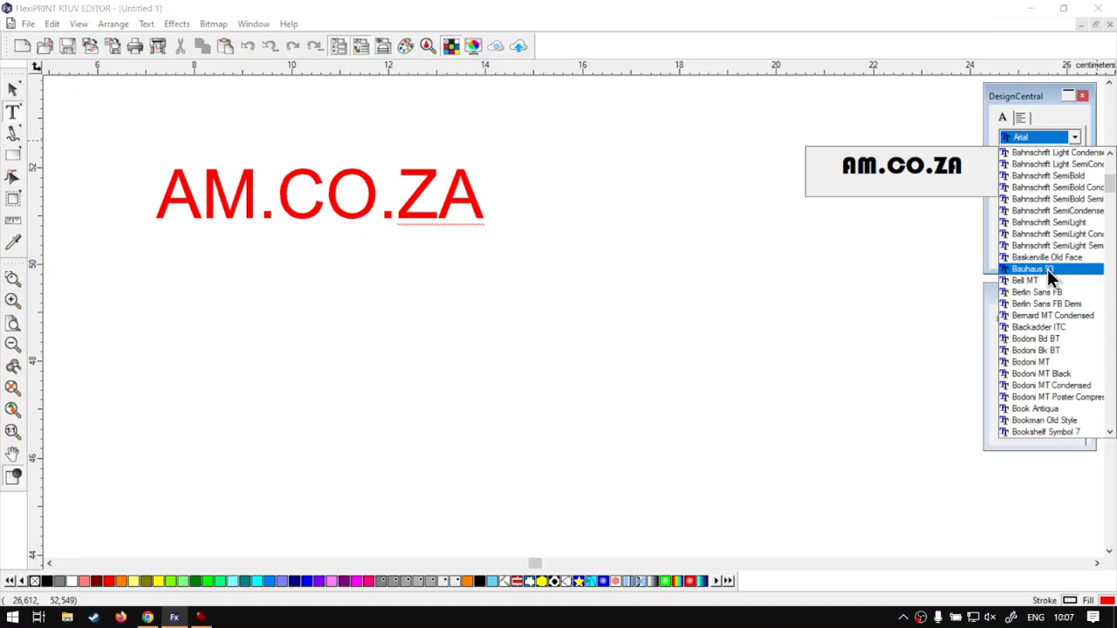
left_click(1047, 269)
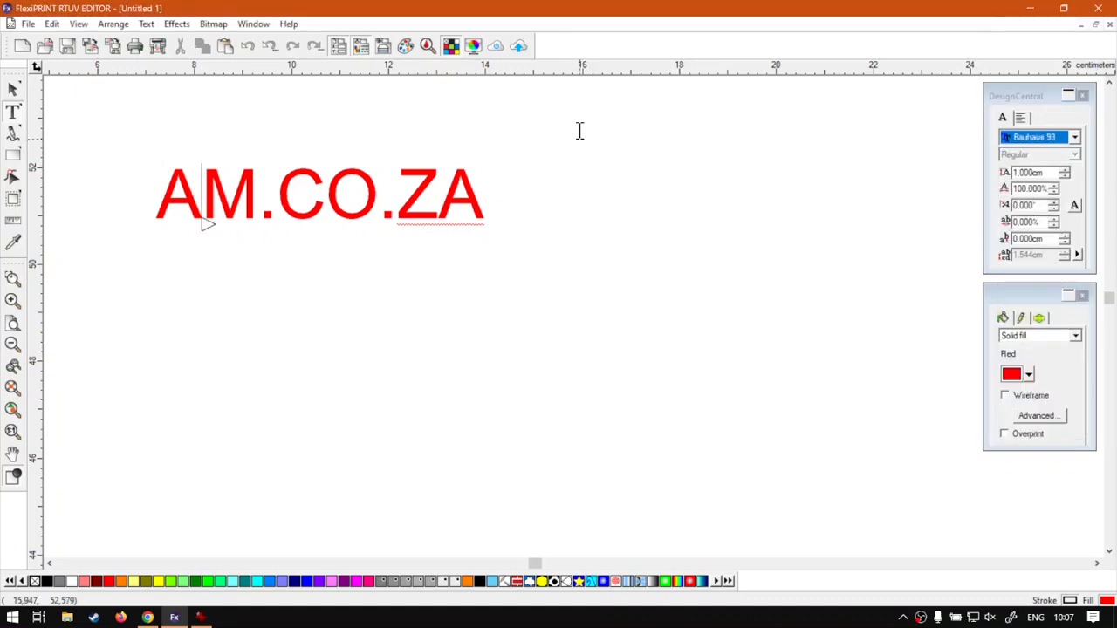
Select all of the "AM.CO.ZA" text and change its font to Bauhaus 93
left_click(324, 208)
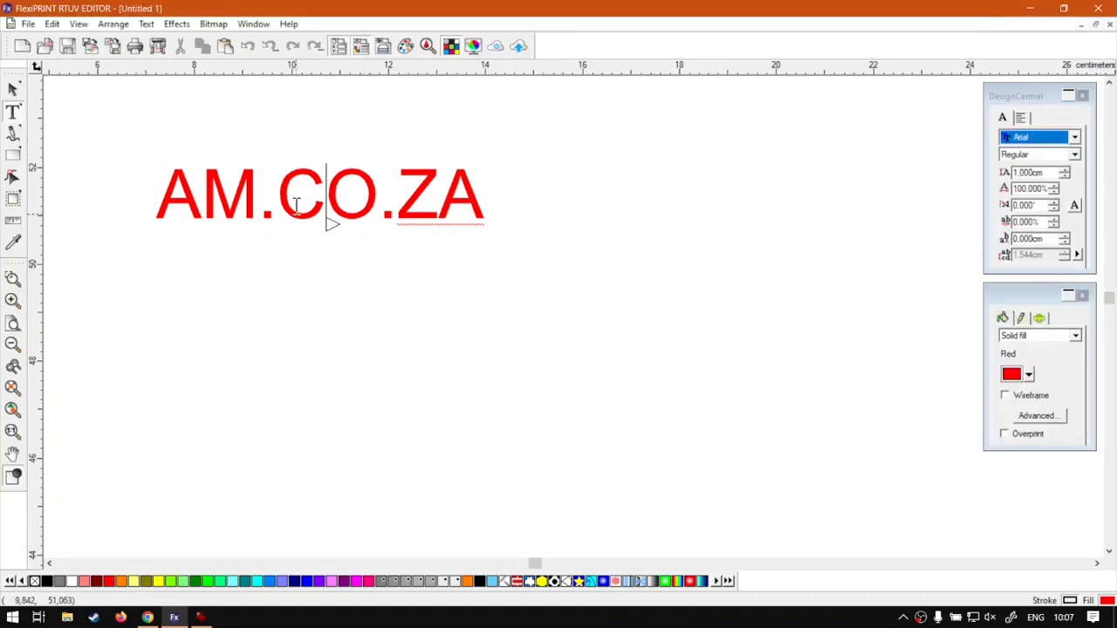
key("ctrl+a")
left_click(1074, 138)
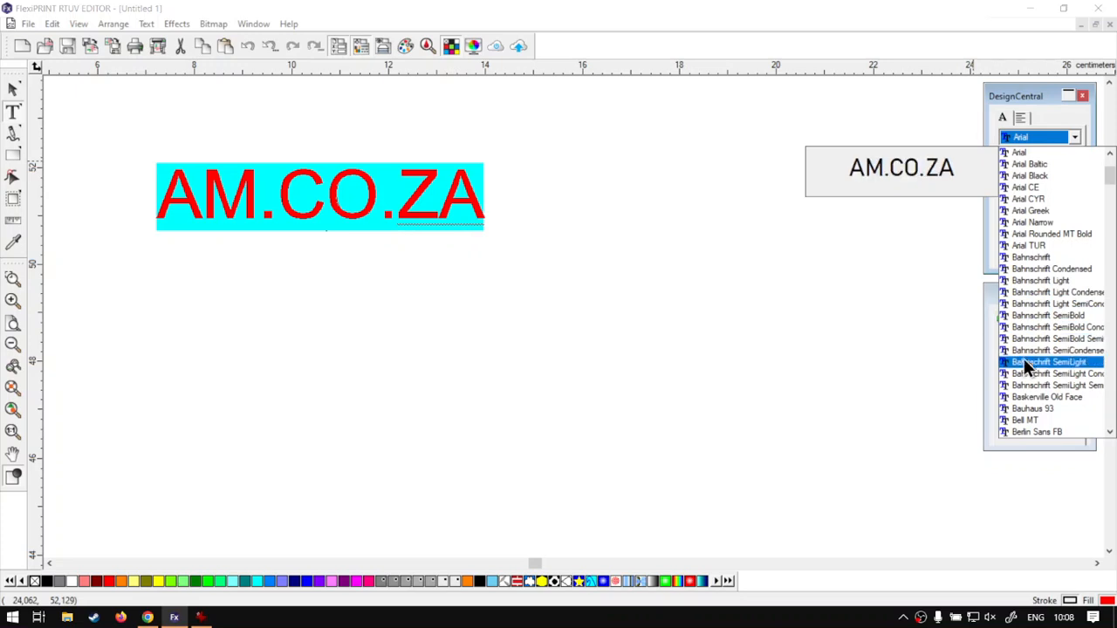
left_click(1022, 409)
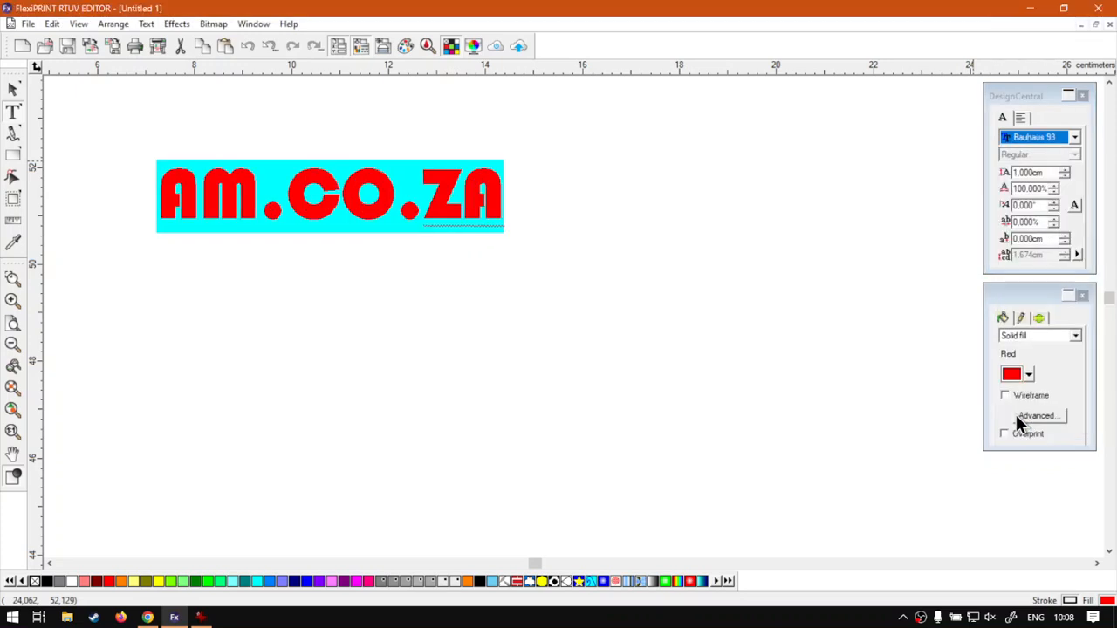
Reselect the entire "AM.CO.ZA" text and set its font back to Arial
left_click(498, 225)
double_click(487, 202)
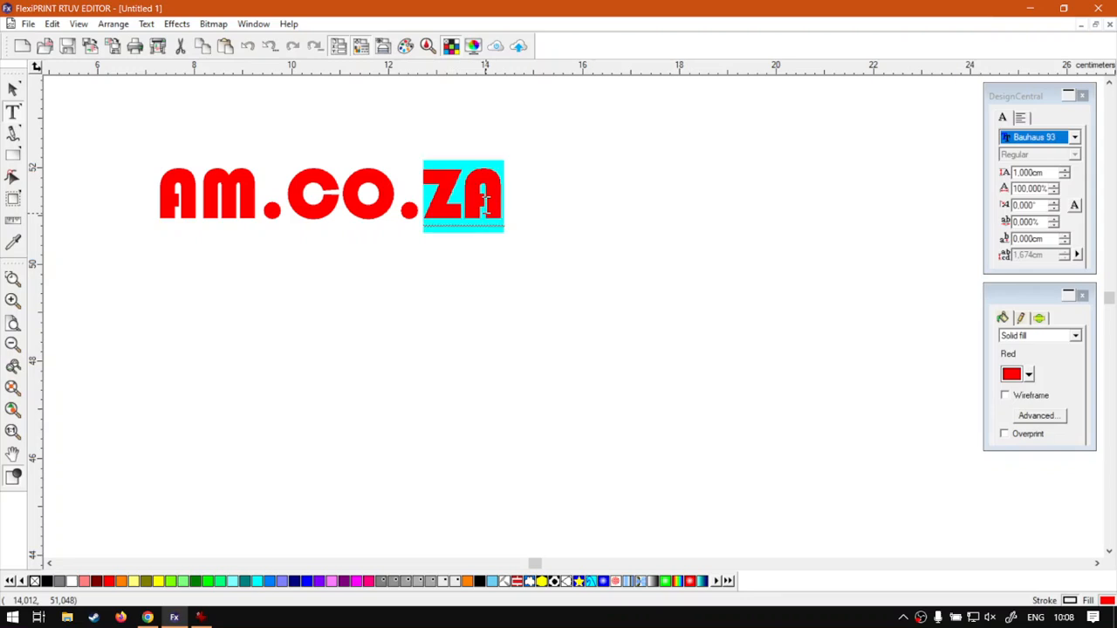
key("ctrl+a")
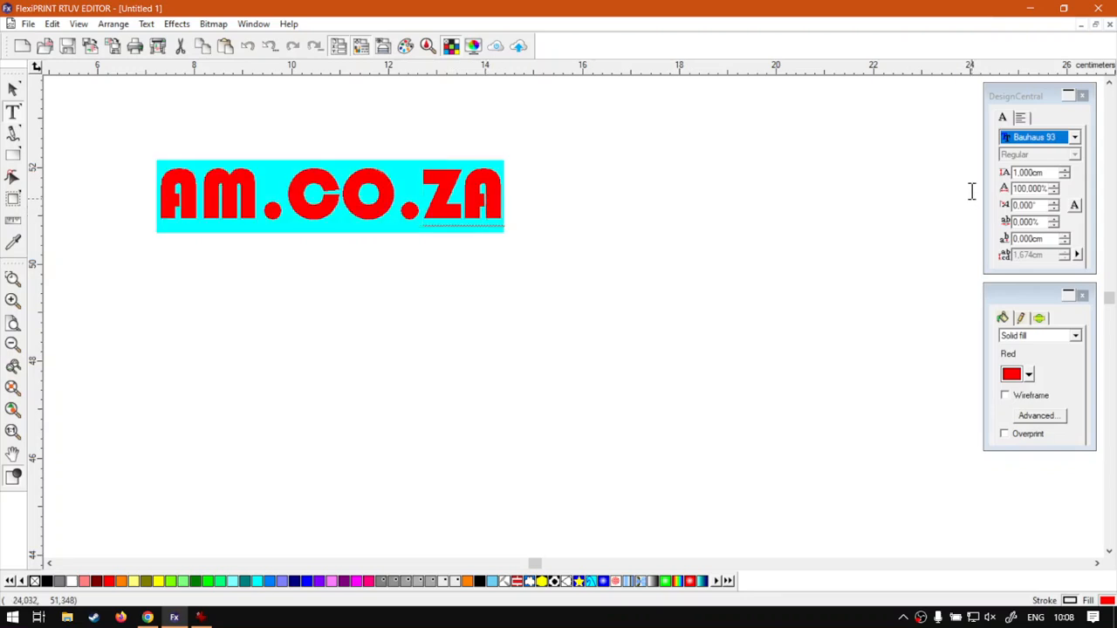
left_click(348, 190)
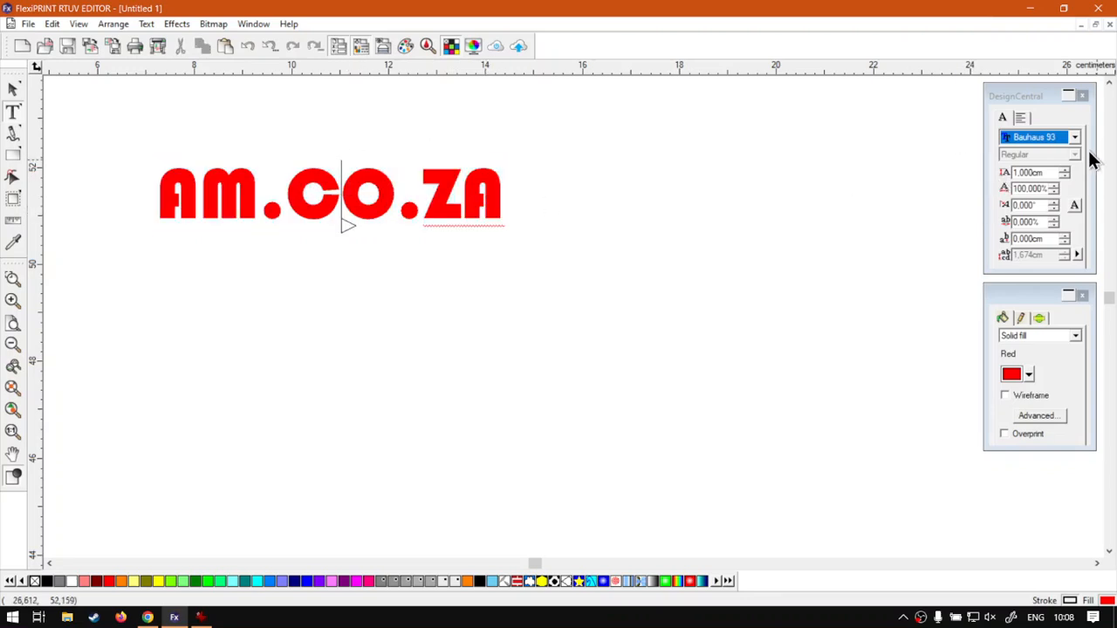
key("Right")
key("Right")
key("ctrl+a")
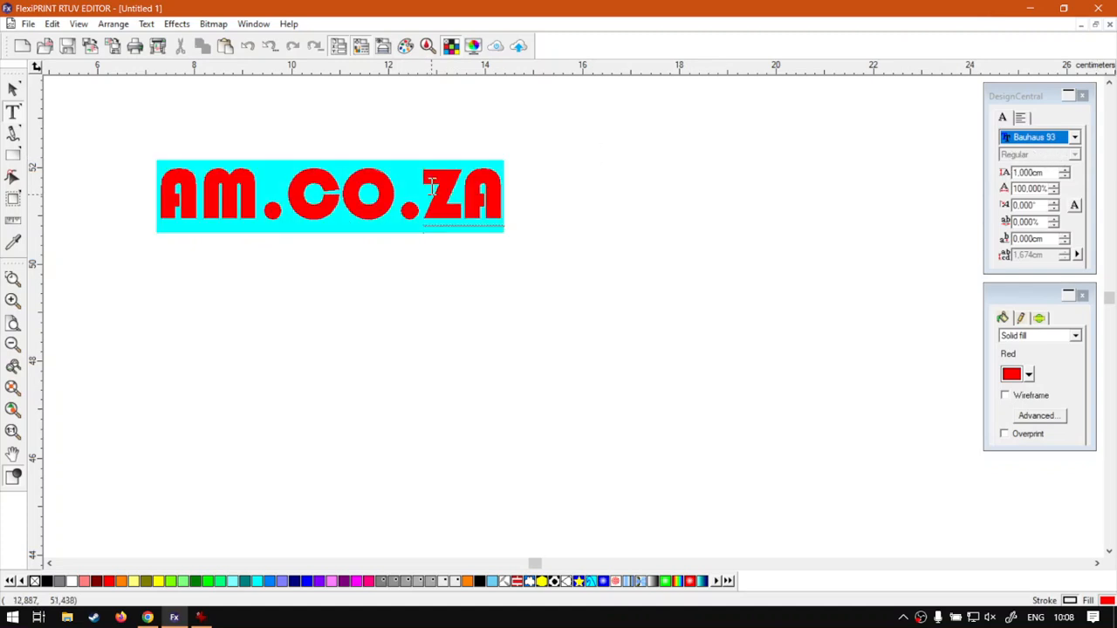
left_click(1082, 144)
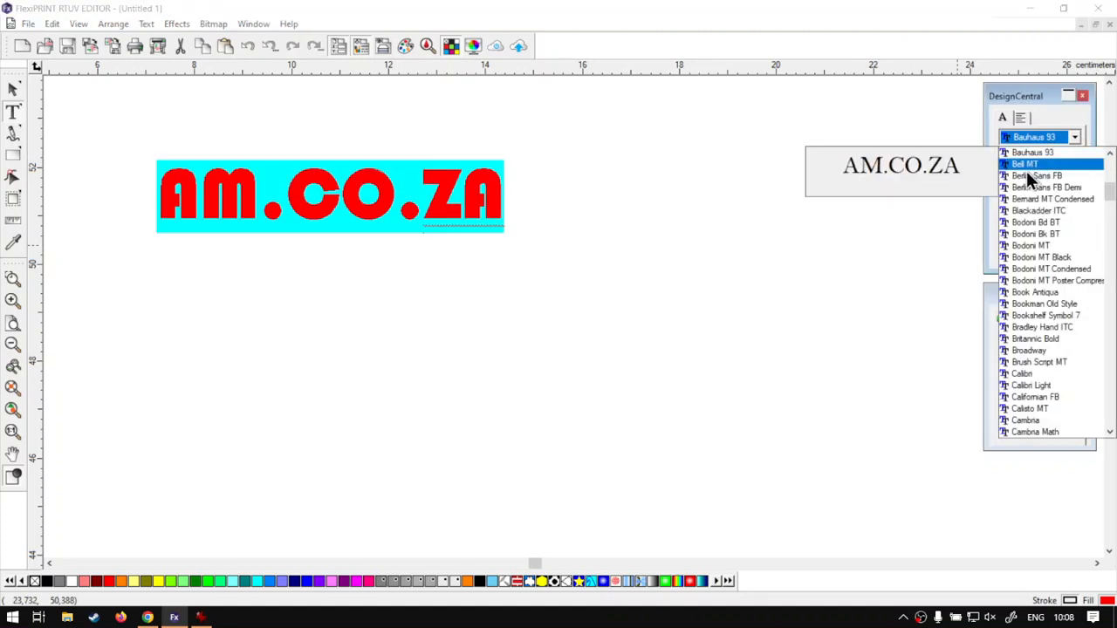
scroll(1027, 175, "up", 5)
scroll(1027, 174, "up", 3)
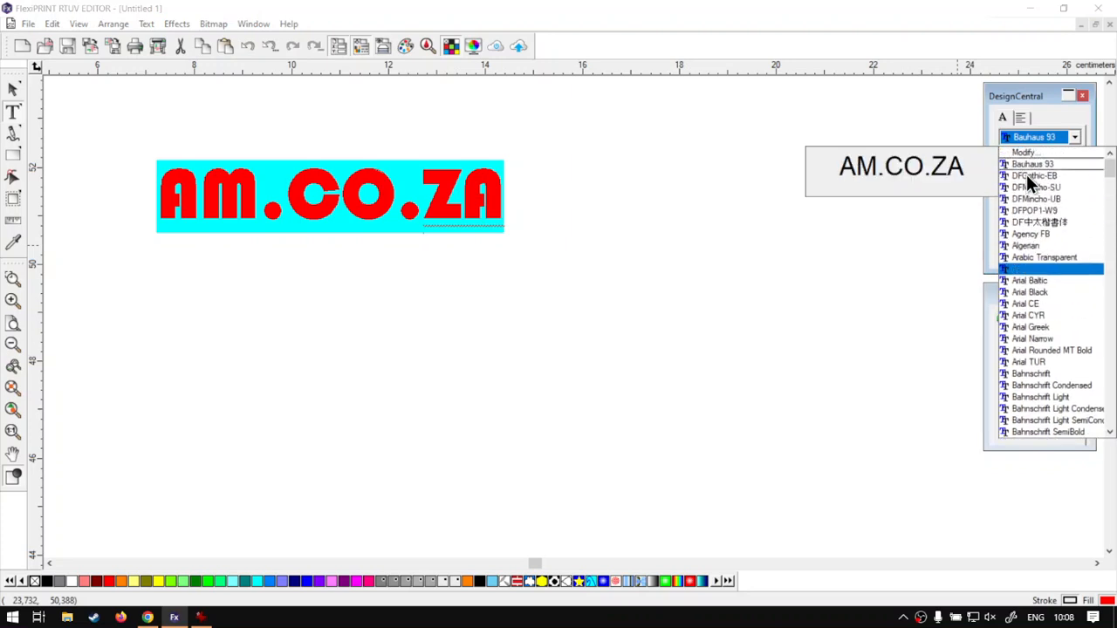
left_click(1038, 266)
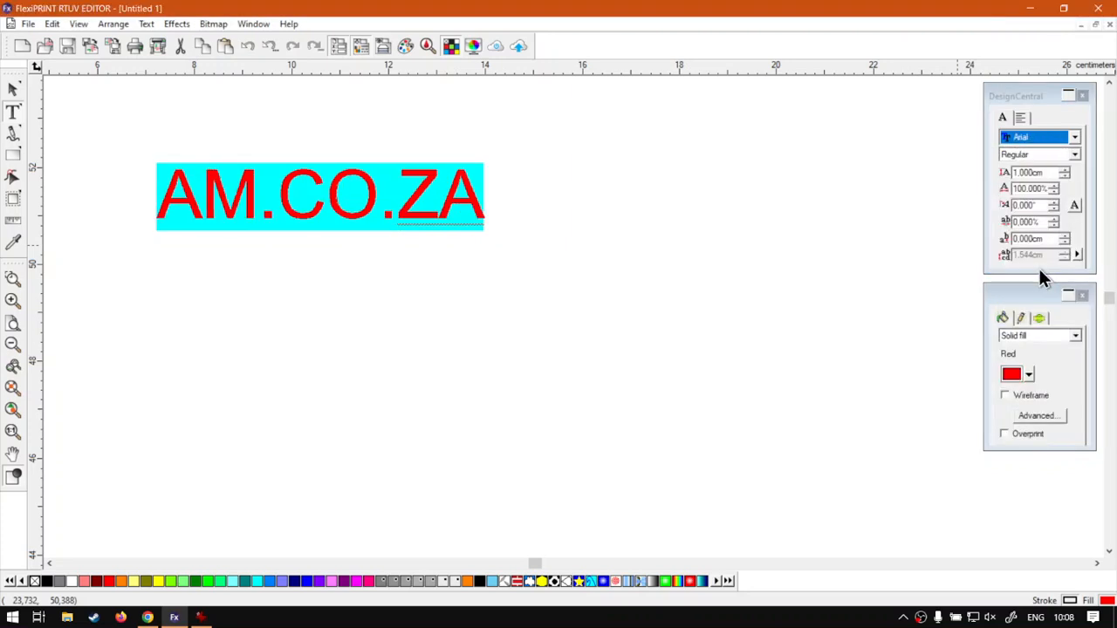
Try the Bold and Italic font styles on the selected Arial text, and return it to Regular
left_click(1079, 160)
left_click(1064, 178)
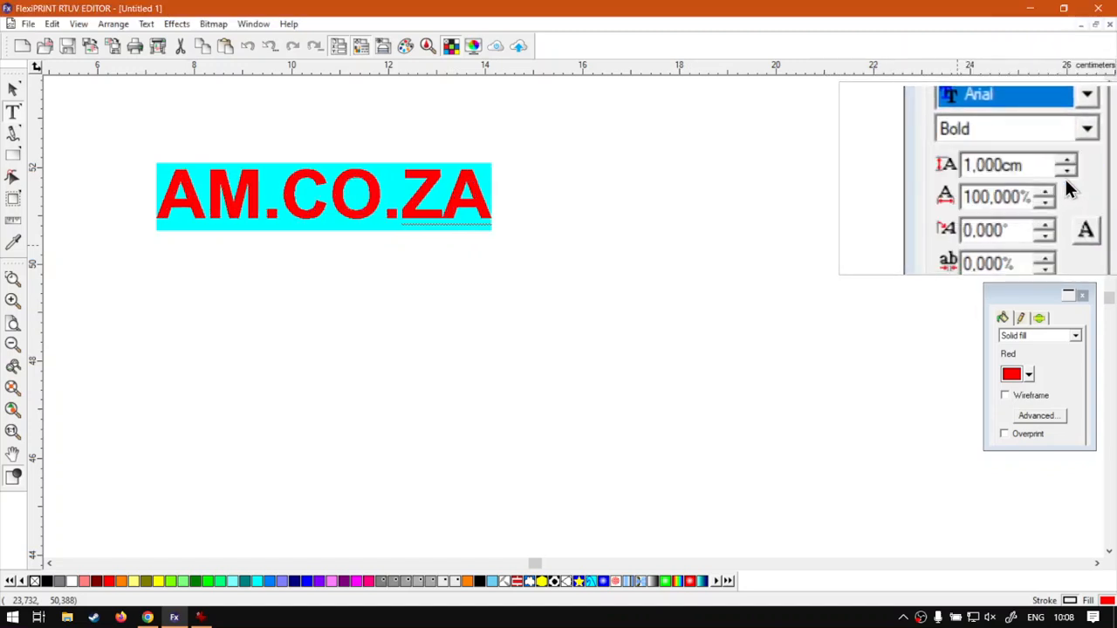
left_click(1075, 157)
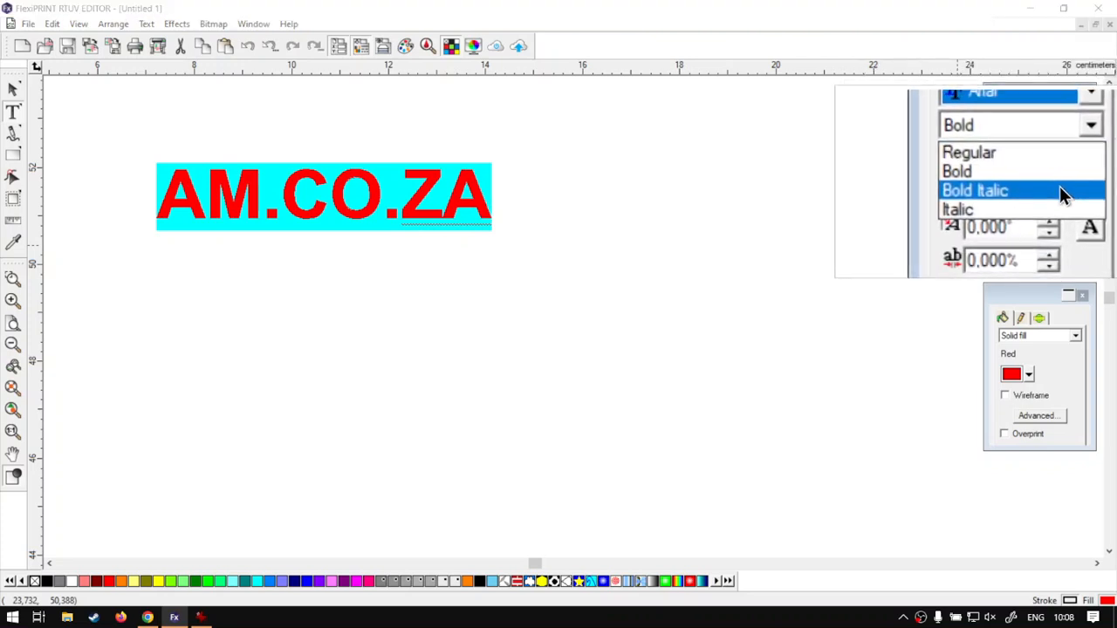
left_click(1051, 202)
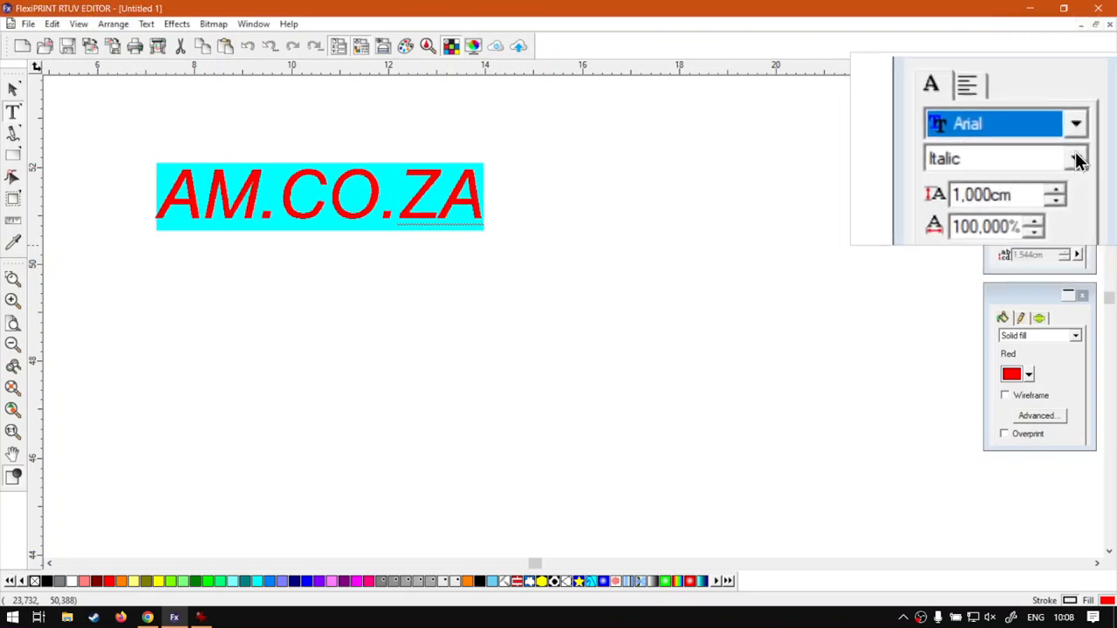
left_click(1079, 160)
left_click(1016, 170)
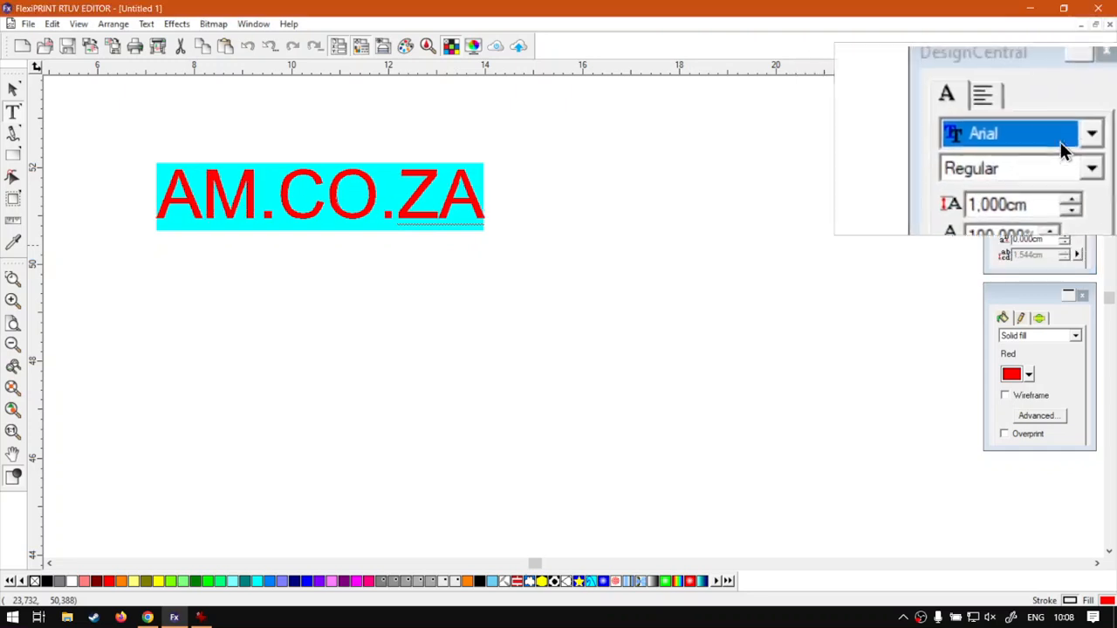
Set the font of the selected "AM.CO.ZA" text to Bauhaus 93
left_click(1077, 132)
scroll(1048, 192, "down", 3)
scroll(1050, 217, "down", 3)
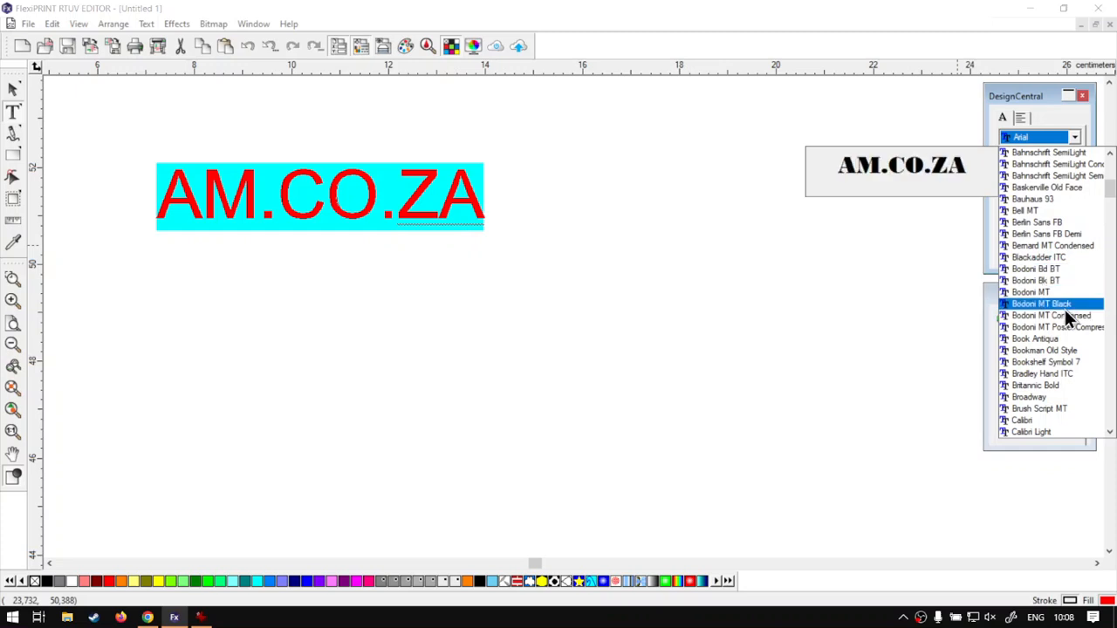
left_click(1052, 200)
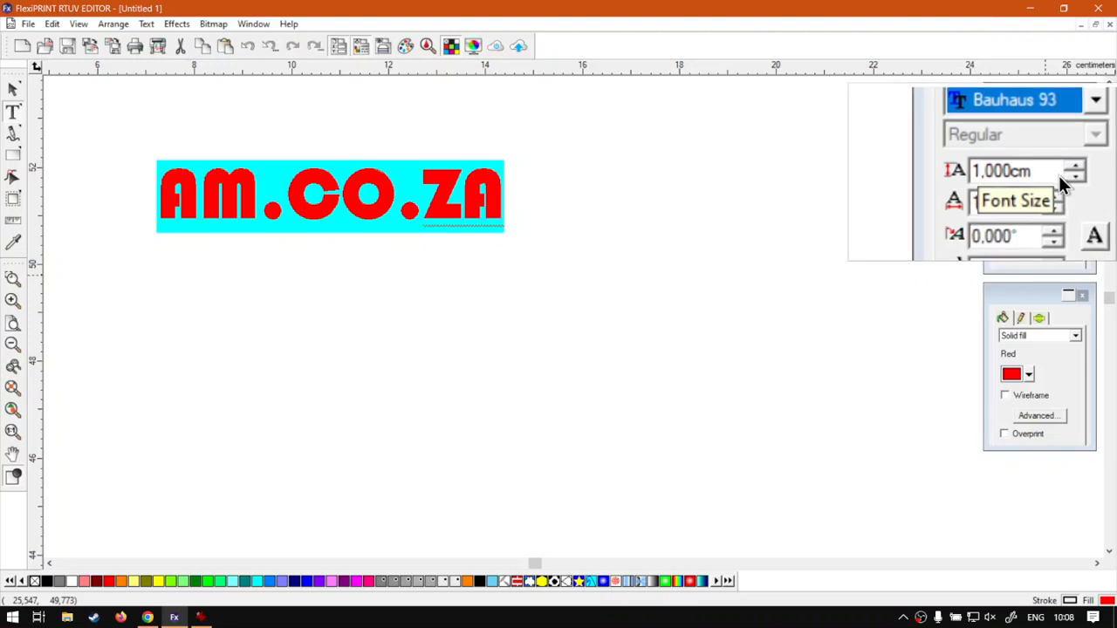
Increase the font size of the selected text to 1,100 cm
scroll(623, 242, "down", 3)
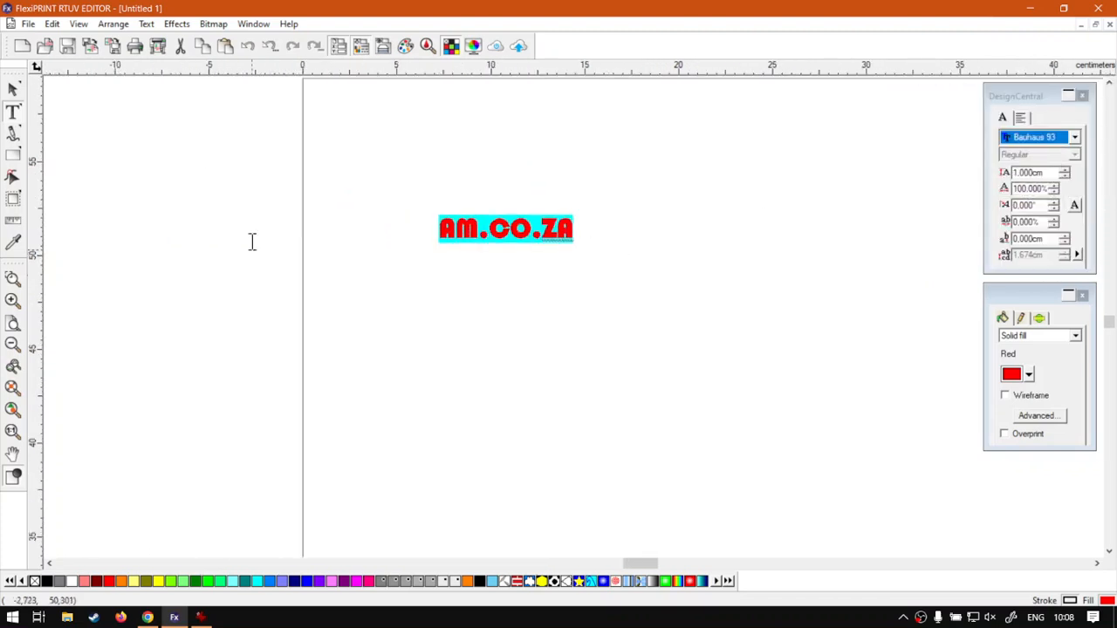
left_click(13, 328)
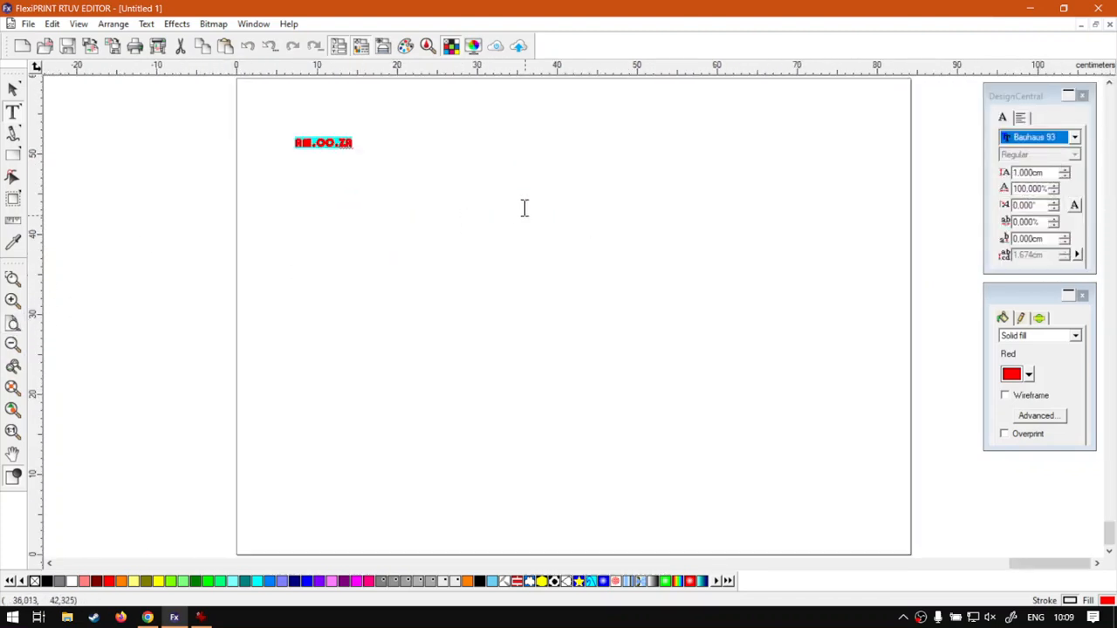
left_click(1066, 170)
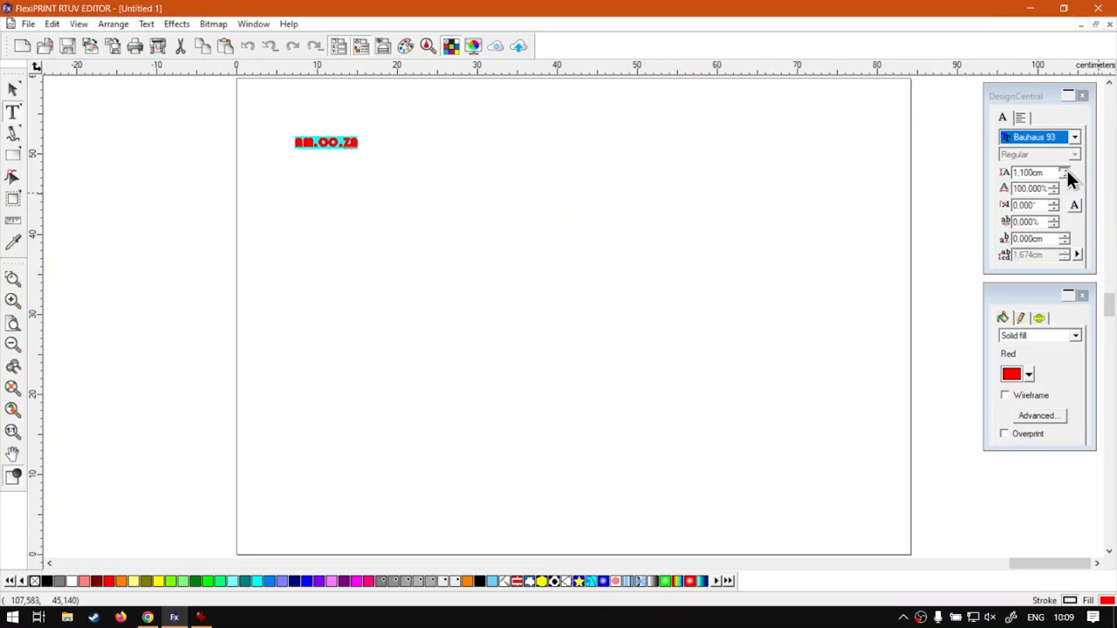
Enlarge the "AM.CO.ZA" text to about 44 cm wide and move it to the upper middle of the page
left_click_drag(1067, 170, 1068, 170)
left_click(13, 90)
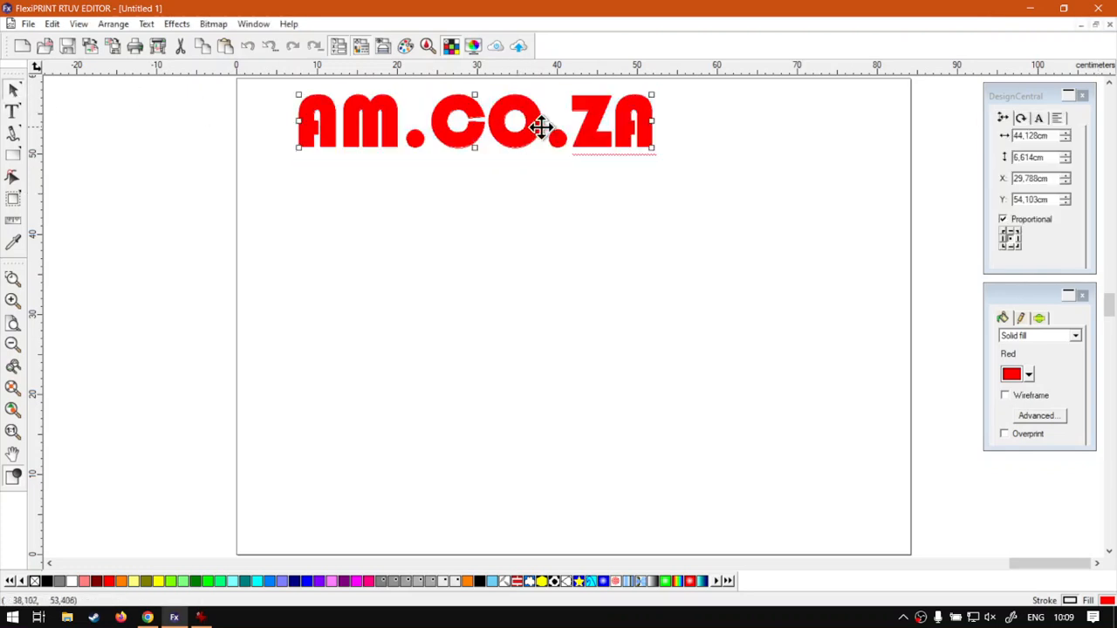
left_click_drag(541, 123, 628, 138)
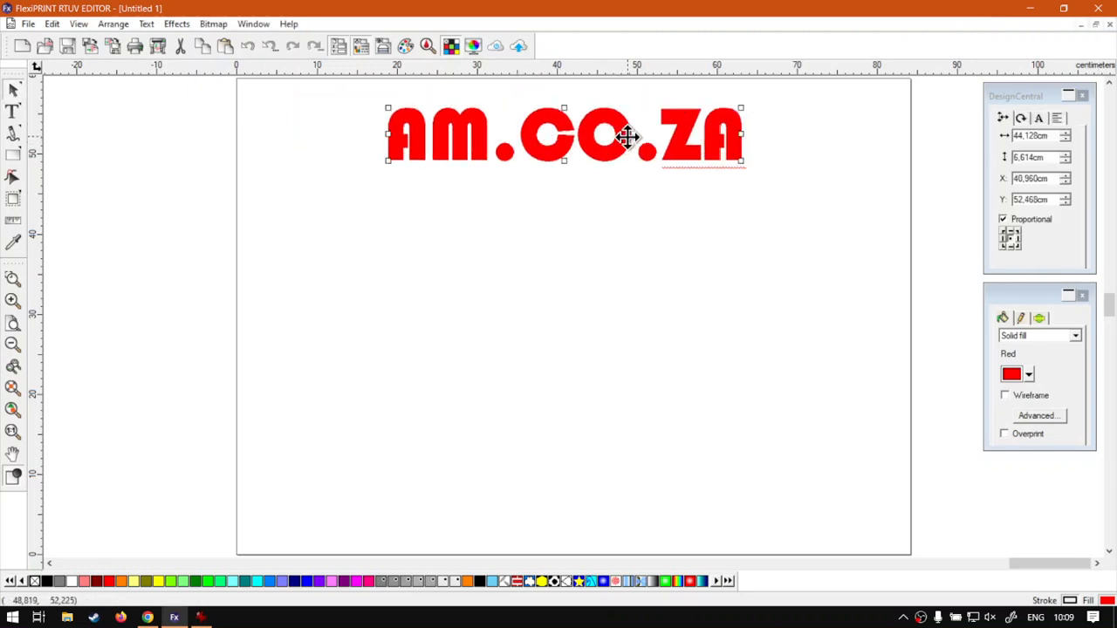
Fill the enlarged "AM.CO.ZA" text with light blue and deselect it
left_click(493, 580)
left_click(640, 270)
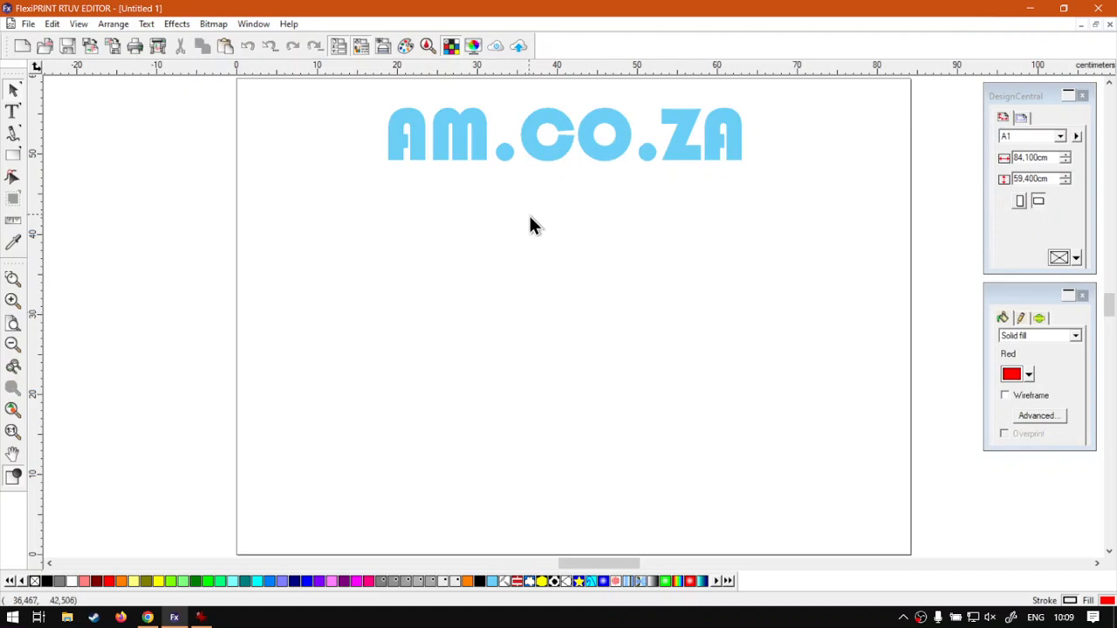
Create arc text reading "AM.CO.ZA" on a circle below the light blue heading
left_click(13, 112)
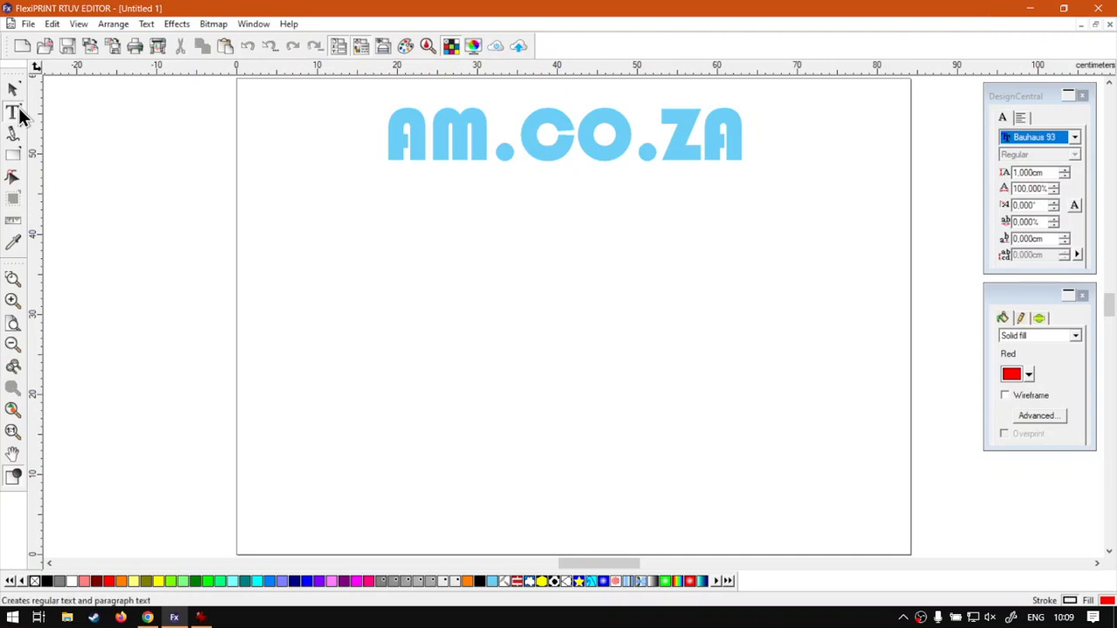
left_click(19, 116)
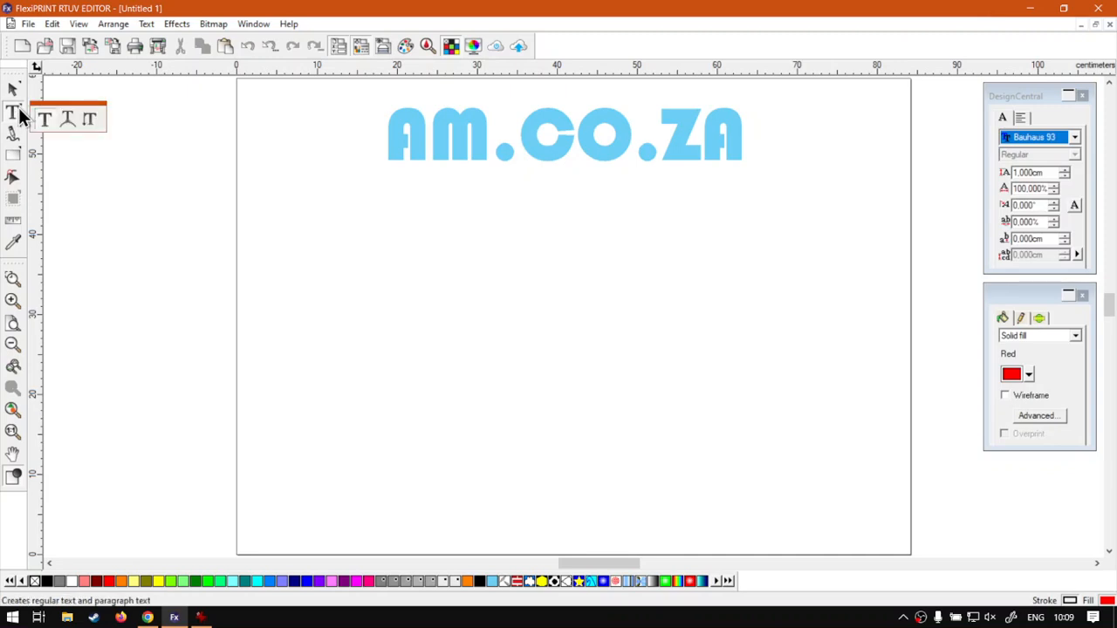
left_click(69, 120)
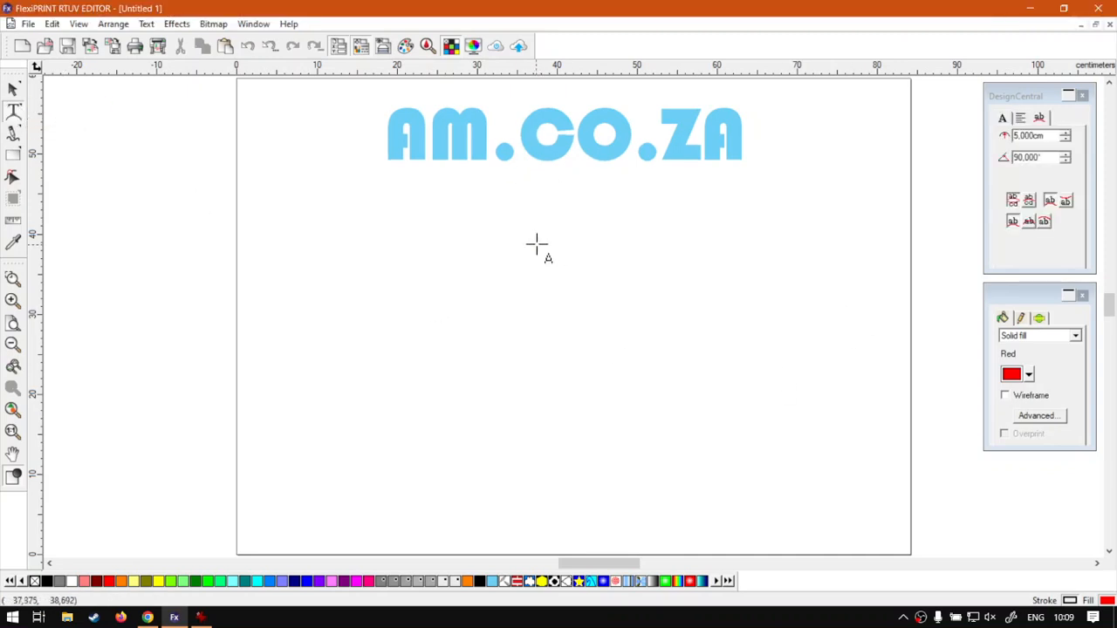
left_click(440, 230)
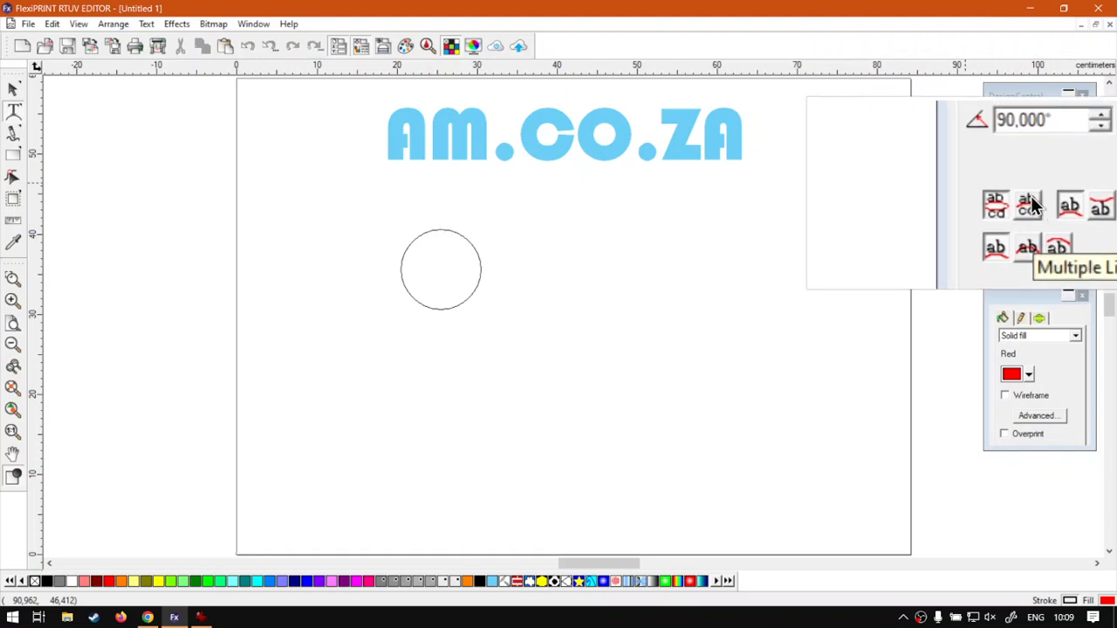
key("super+Escape")
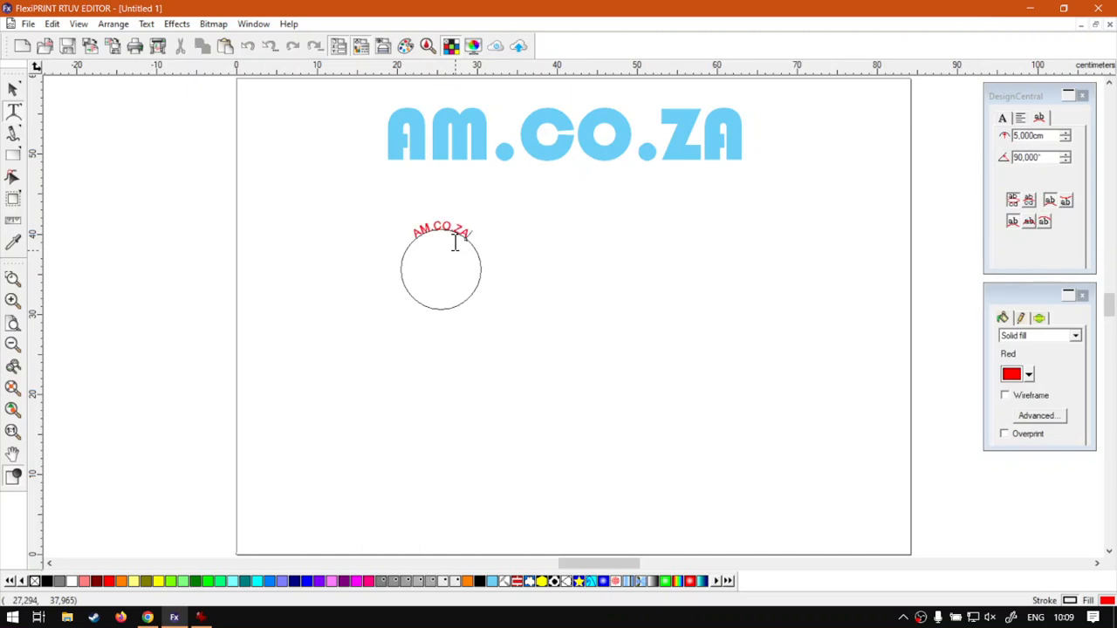
Select and copy the whole arc text, and increase its font size to 2,400 cm
left_click(1020, 135)
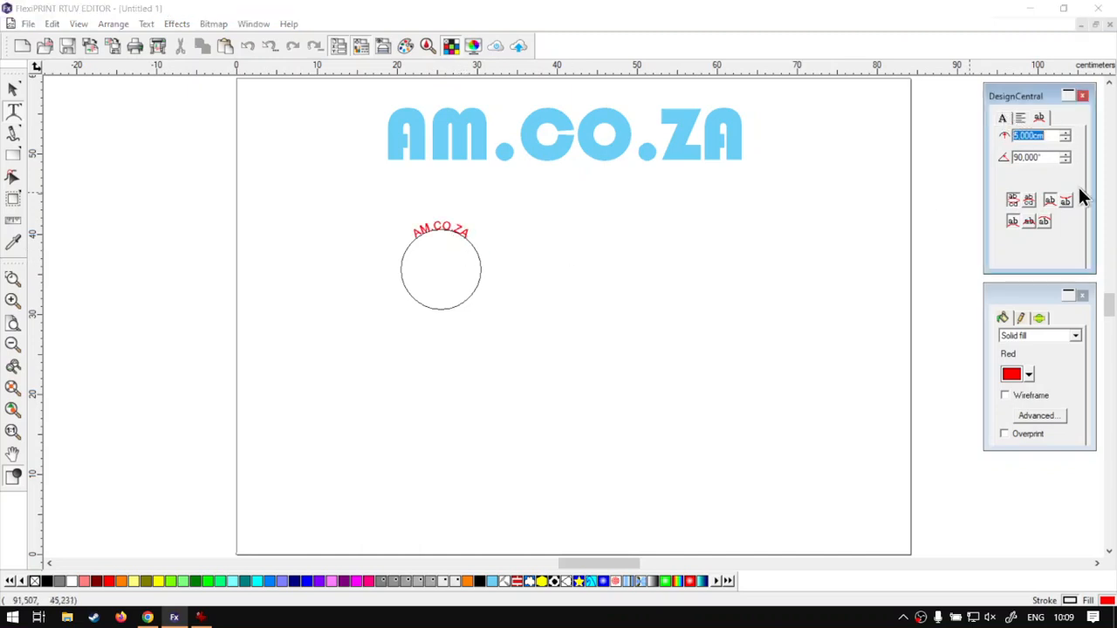
left_click(1002, 118)
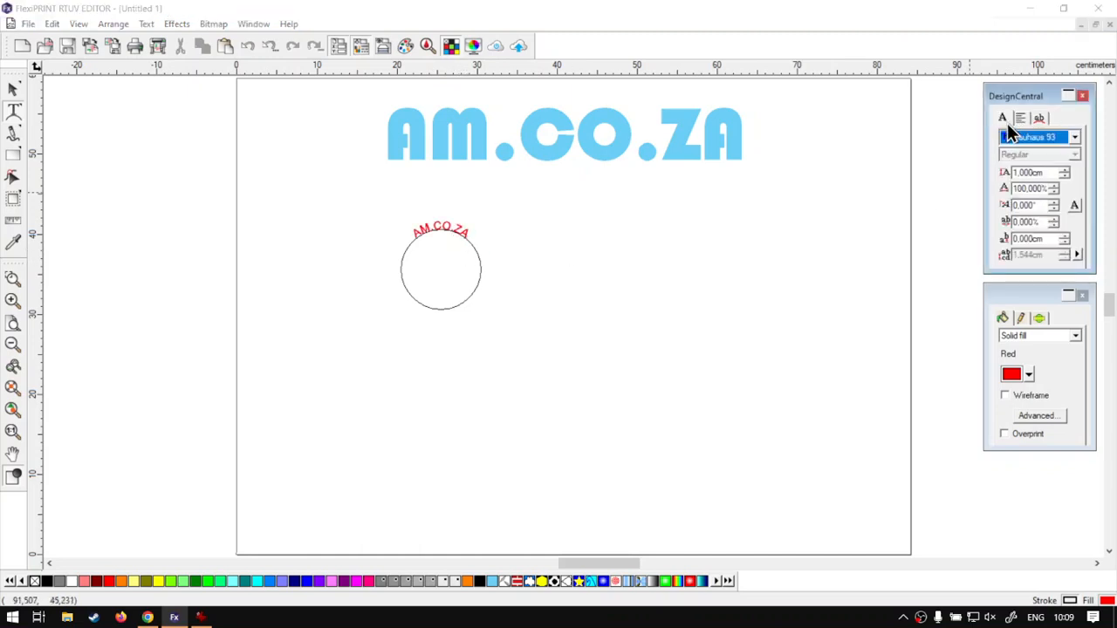
left_click(1065, 171)
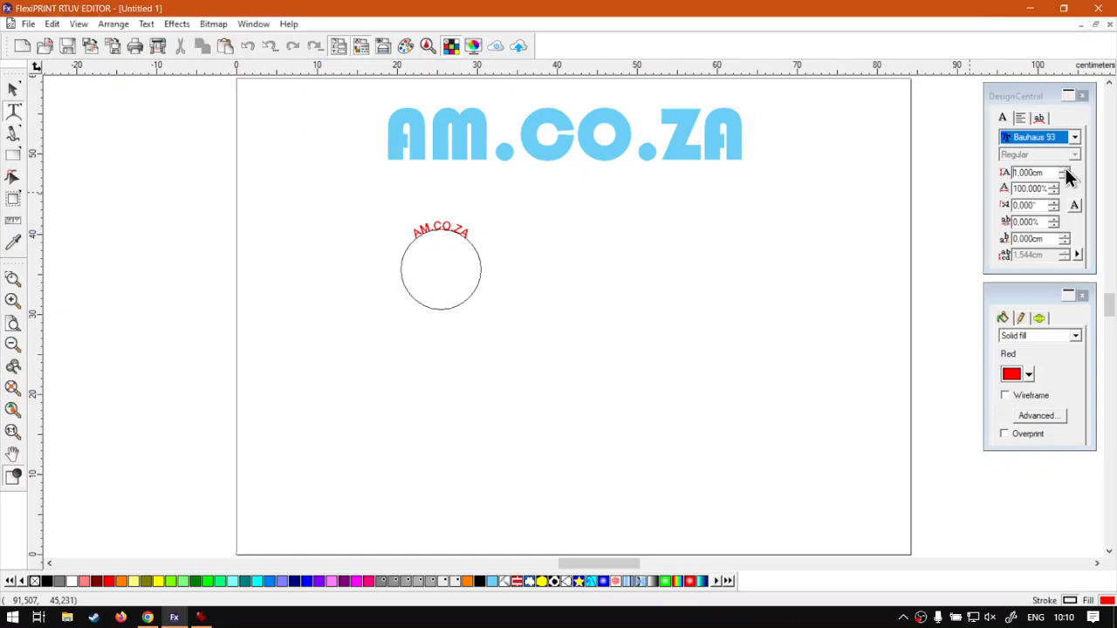
key("ctrl+a")
key("ctrl+c")
left_click(1065, 171)
left_click(1065, 171)
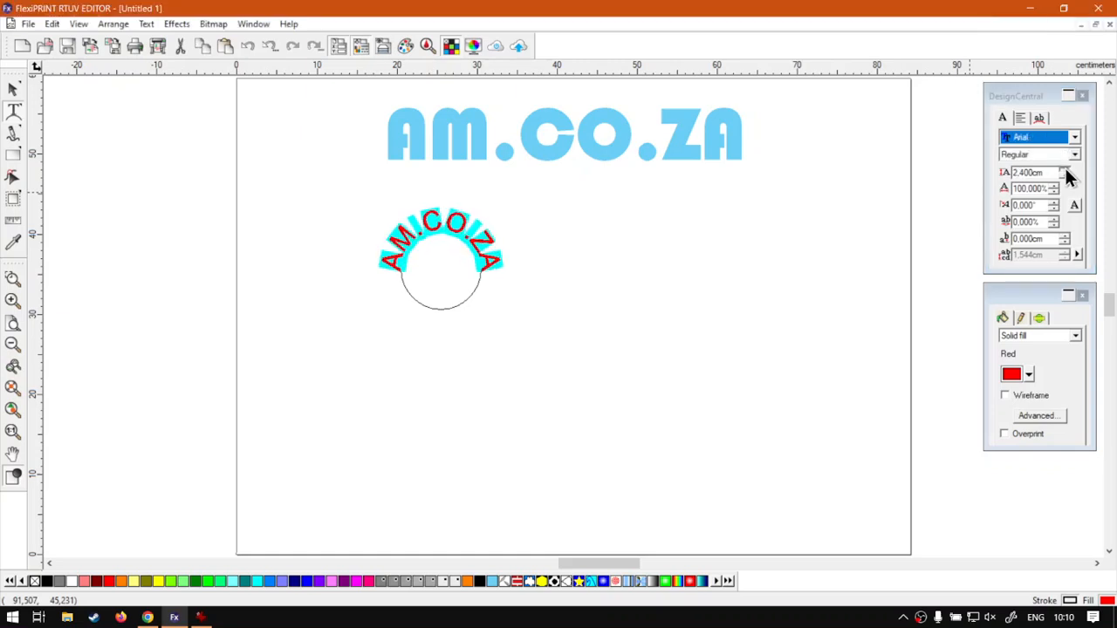
Scale the arc text up to about 35 cm wide and position it below the light blue heading
left_click(14, 88)
left_click(503, 283)
left_click_drag(507, 291, 655, 384)
left_click_drag(580, 245, 612, 232)
left_click(746, 252)
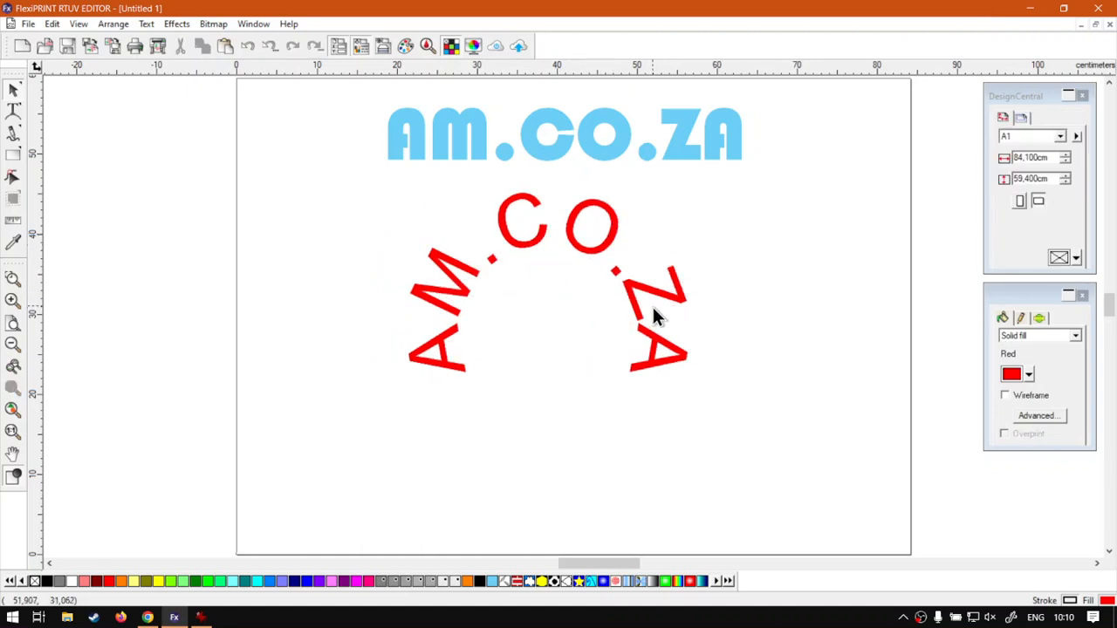
Create vertical text beside the arc text, paste the copied "AM.CO.ZA" into it, and open its paragraph settings
left_click(13, 112)
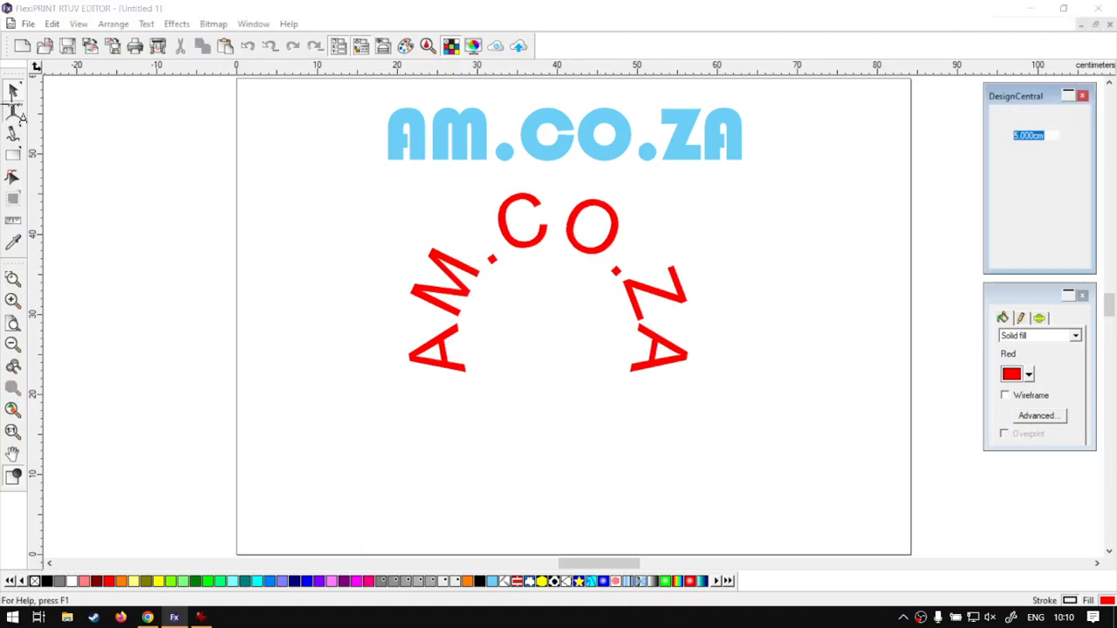
left_click(13, 114)
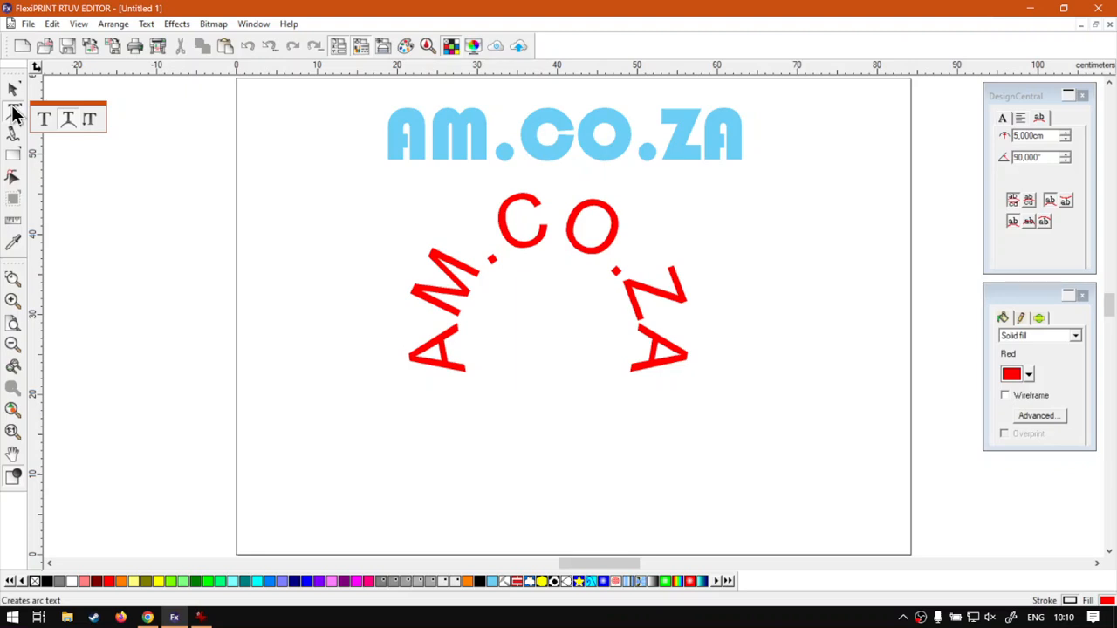
left_click(91, 118)
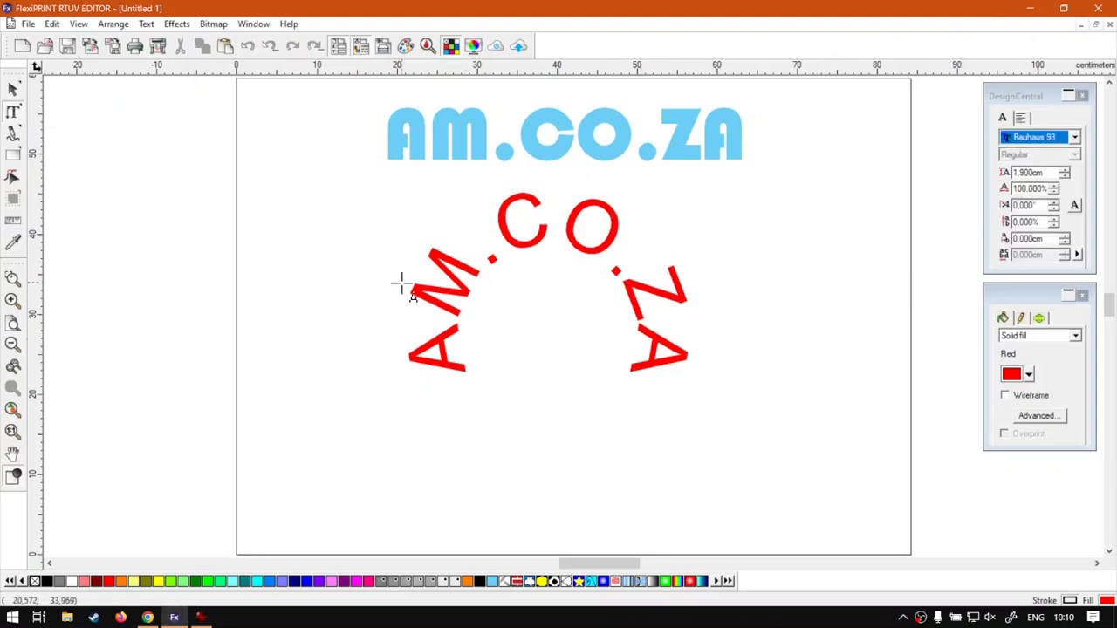
left_click(293, 230)
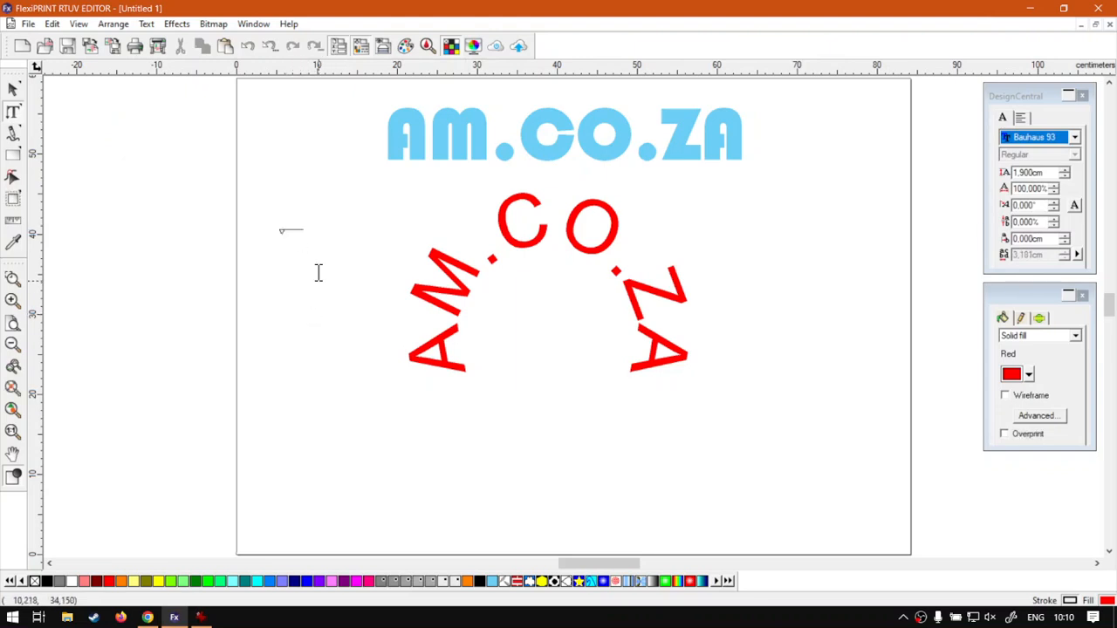
key("ctrl+v")
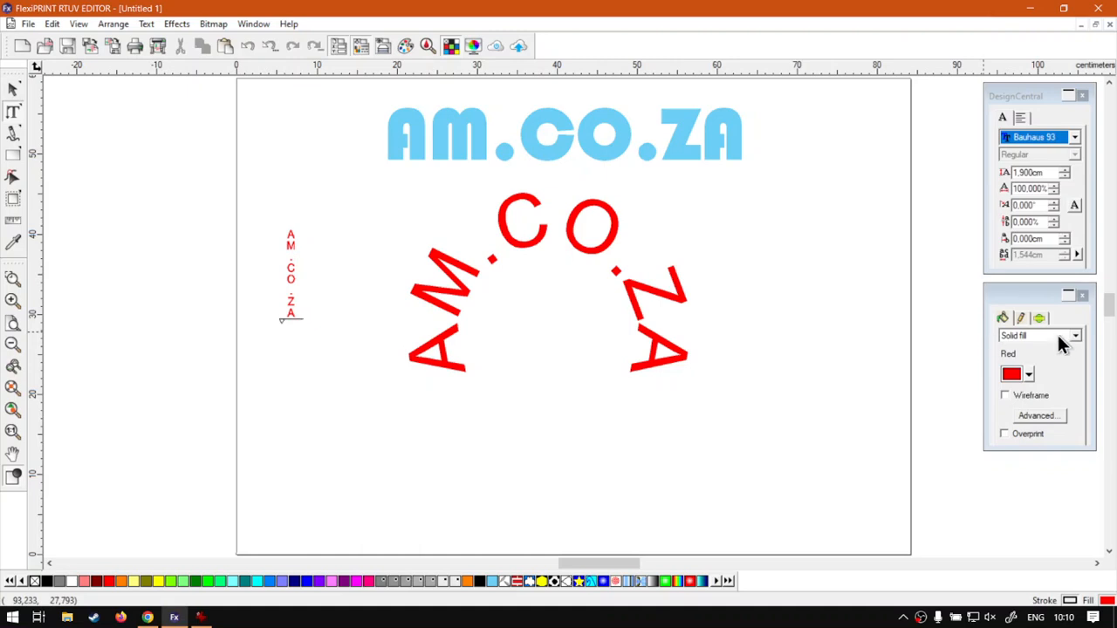
left_click(1022, 118)
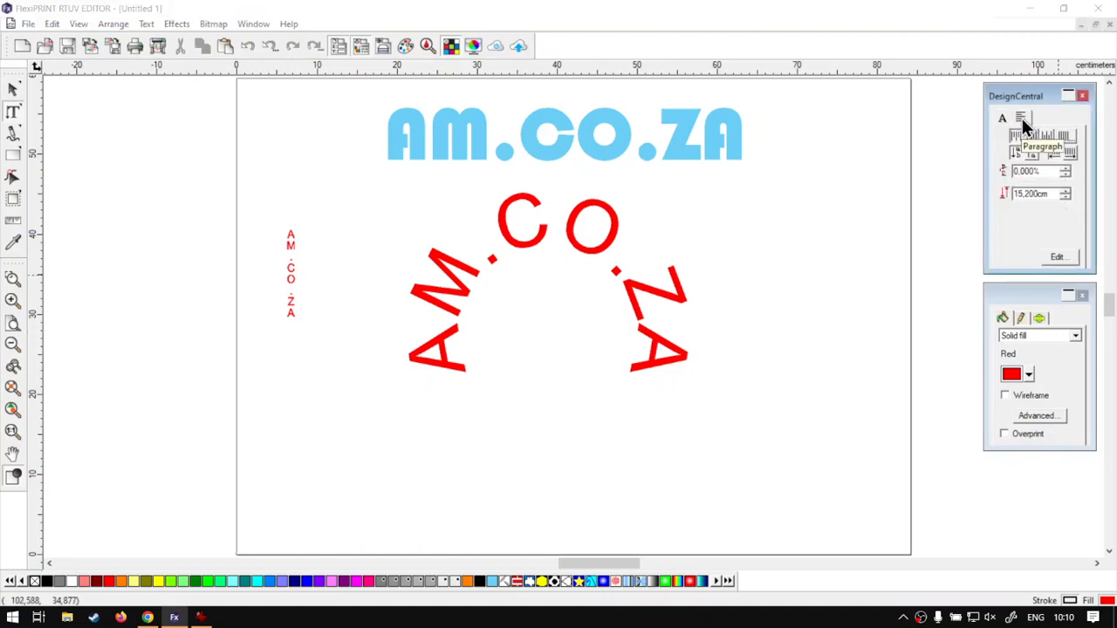
Scale the vertical text up to about 45 cm tall and move it down slightly along the page's left side
left_click(12, 90)
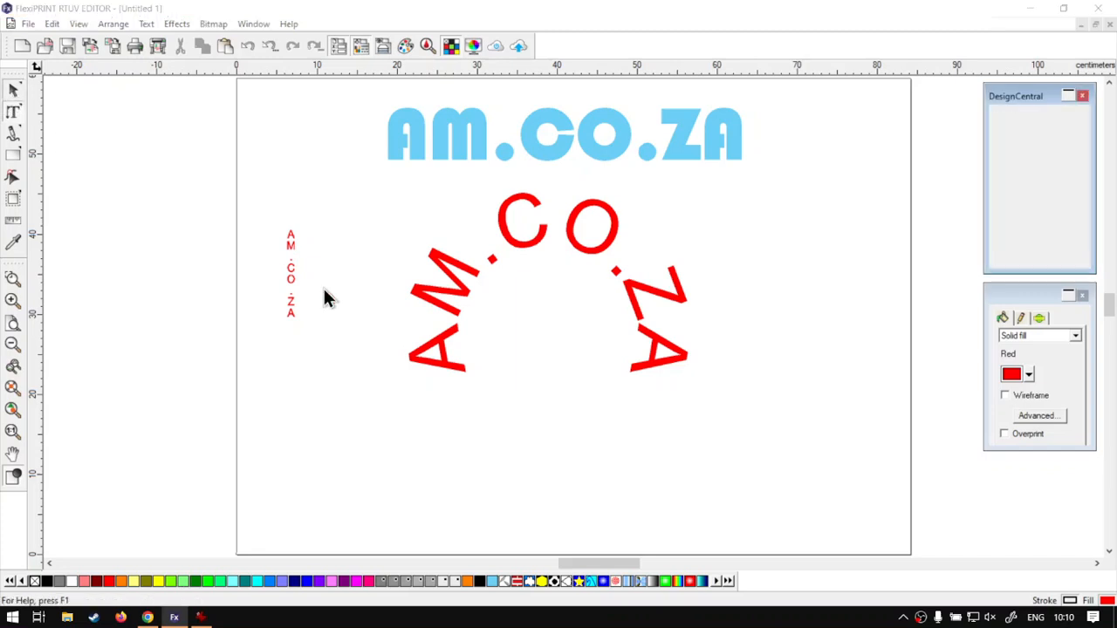
left_click(289, 274)
mouse_move(293, 315)
left_mouse_down()
mouse_move(369, 393)
mouse_move(309, 299)
left_mouse_up()
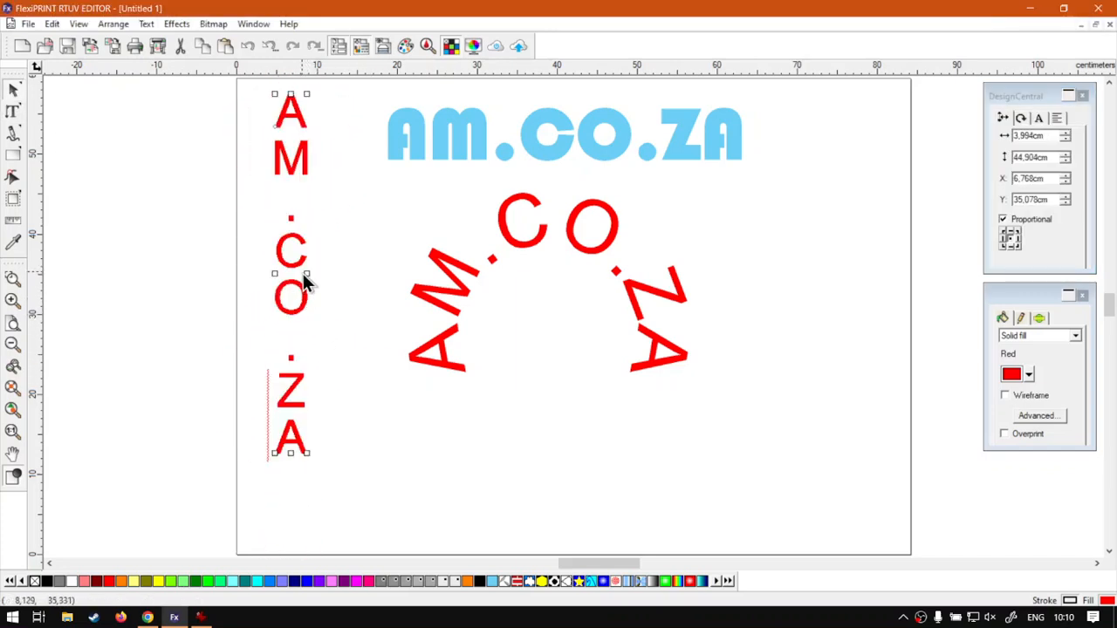
left_click_drag(294, 259, 297, 293)
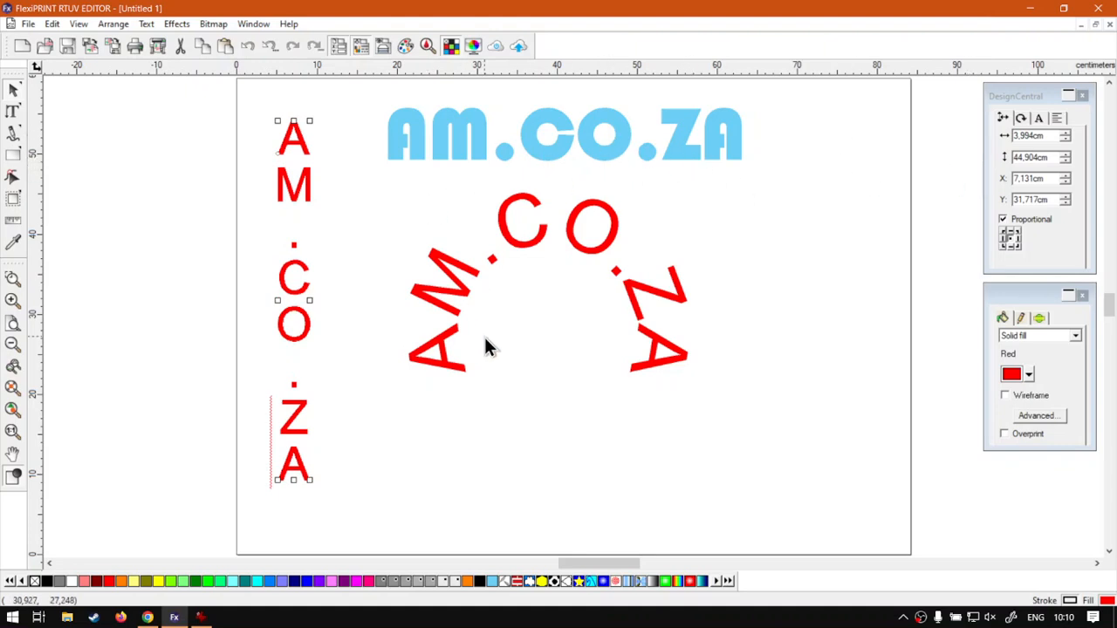
left_click(380, 234)
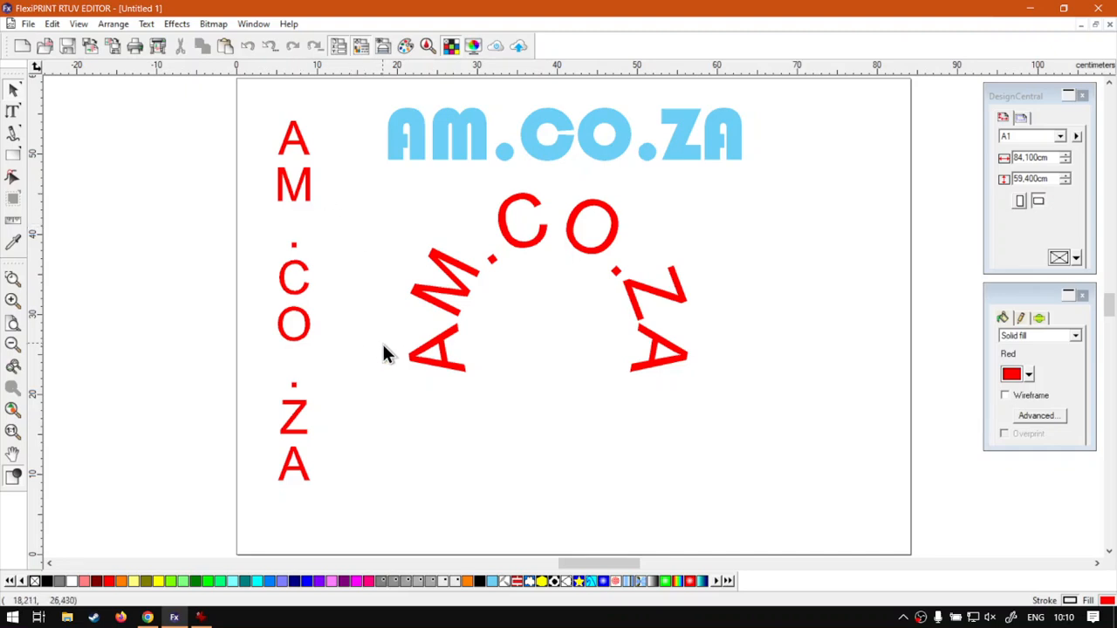
Move the heading and arc text together further right, and shift the vertical text right to balance the layout
left_click_drag(824, 441, 376, 100)
left_click_drag(413, 131, 466, 142)
left_click(329, 183)
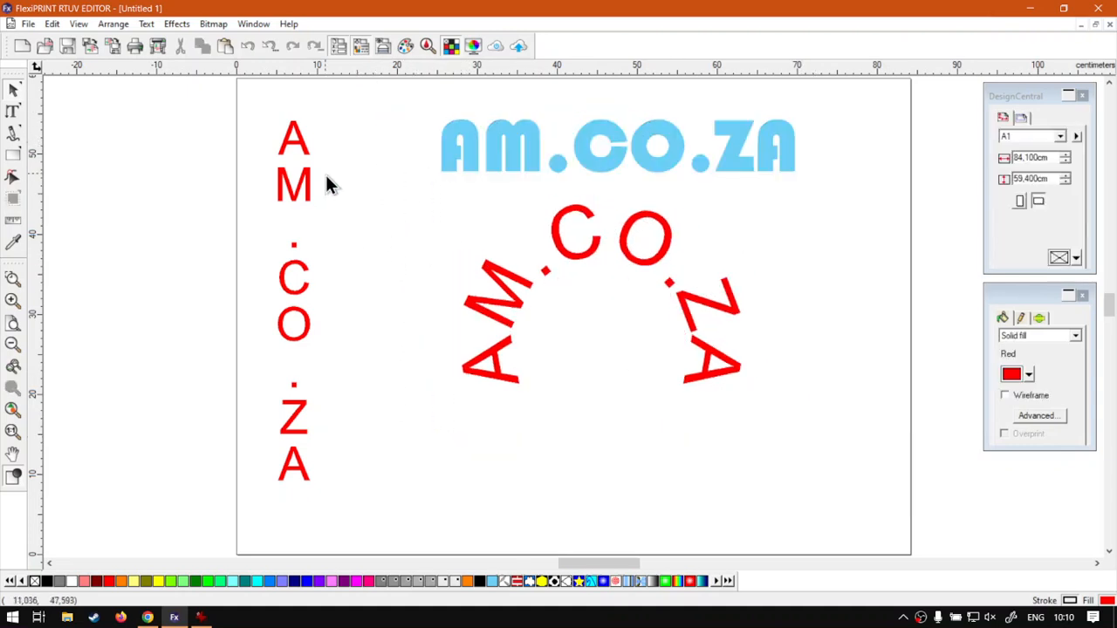
left_click(309, 184)
left_click_drag(317, 184, 349, 183)
left_click(419, 193)
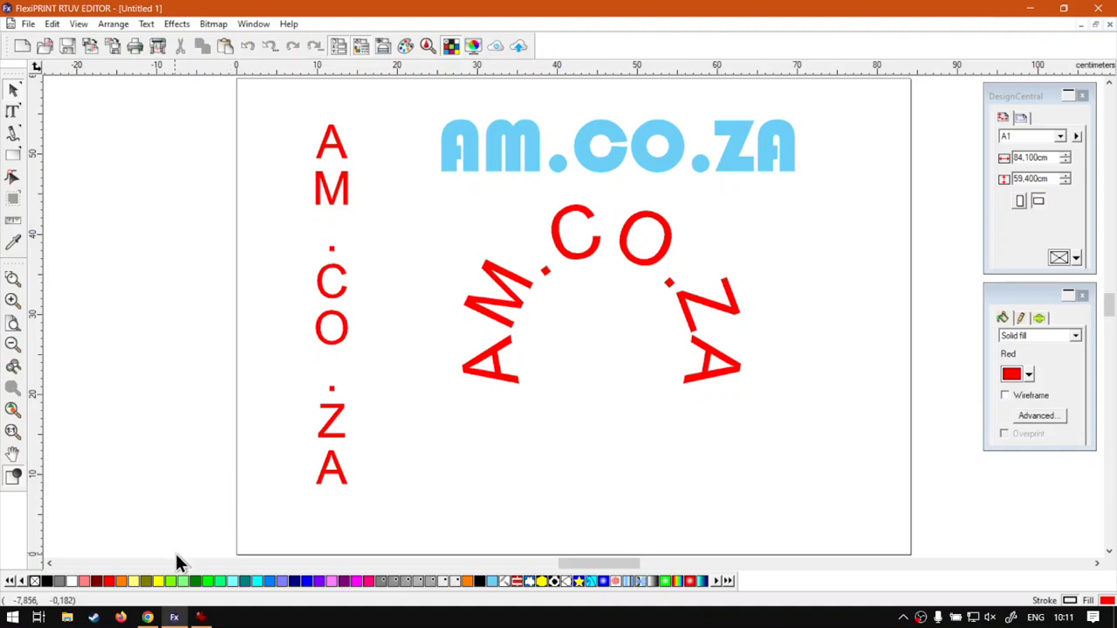
Switch to the Chrome browser showing the softwaretraining.co.za website
left_click(147, 617)
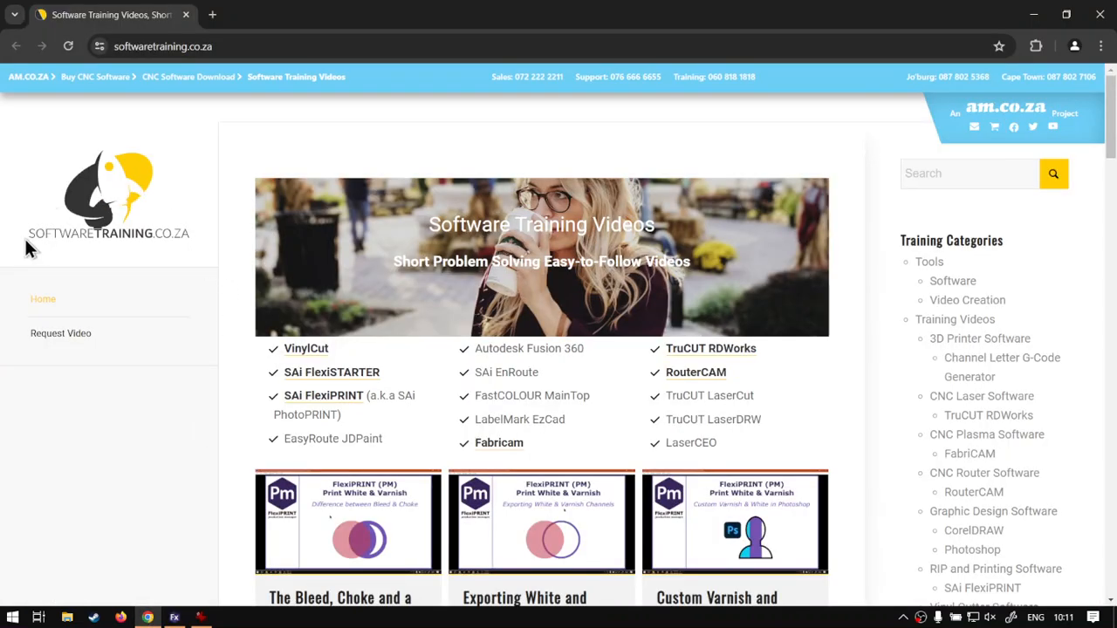